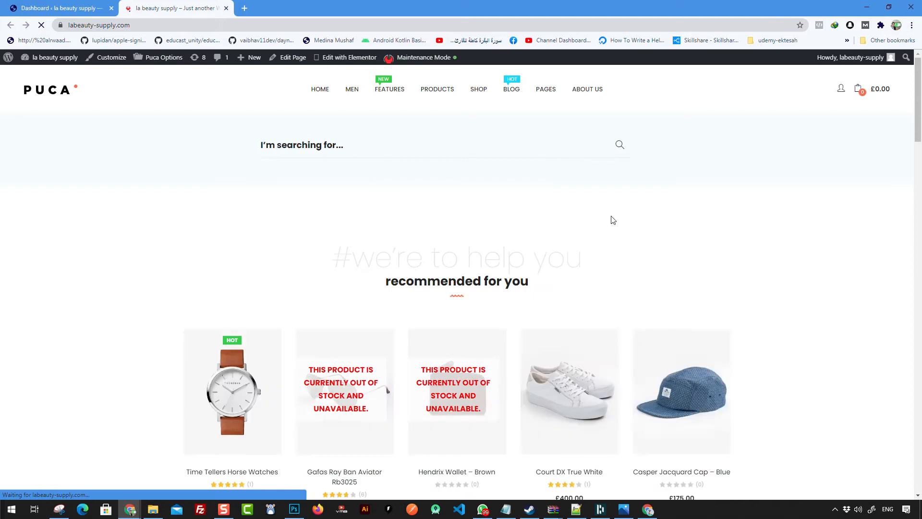
# Step: Scroll through the store home page, set zoom back to 110%, and snip its top area
pyautogui.scroll(-1, 595, 215)
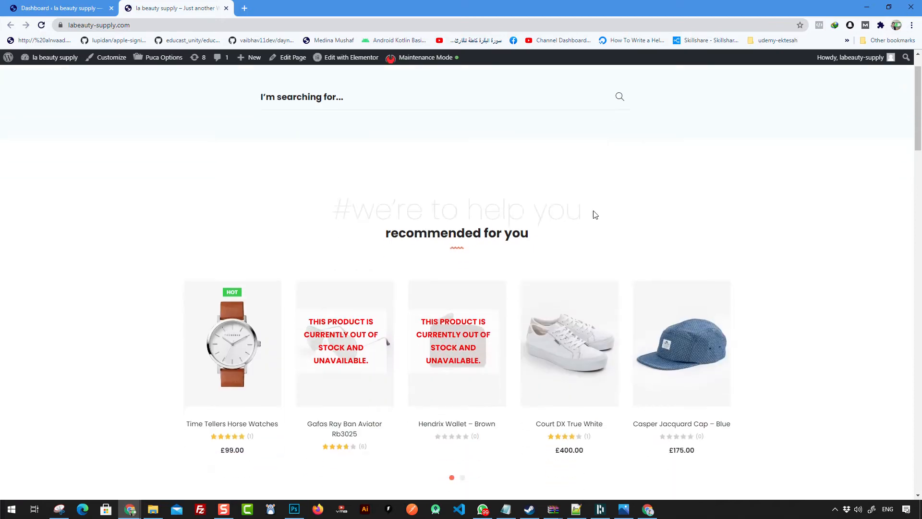
pyautogui.scroll(-4, 595, 214)
pyautogui.scroll(-4, 606, 212)
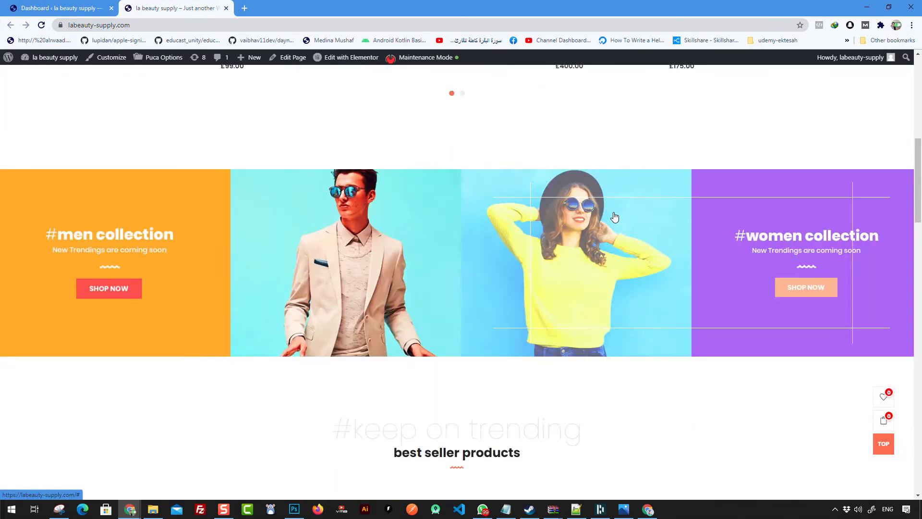
pyautogui.scroll(-1, 778, 243)
pyautogui.scroll(-4, 647, 194)
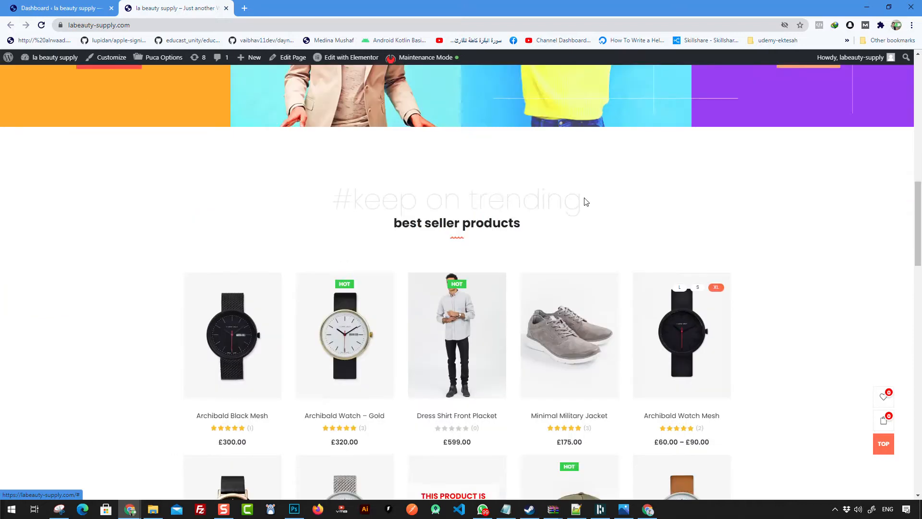
pyautogui.scroll(-10, 504, 202)
pyautogui.scroll(-4, 711, 294)
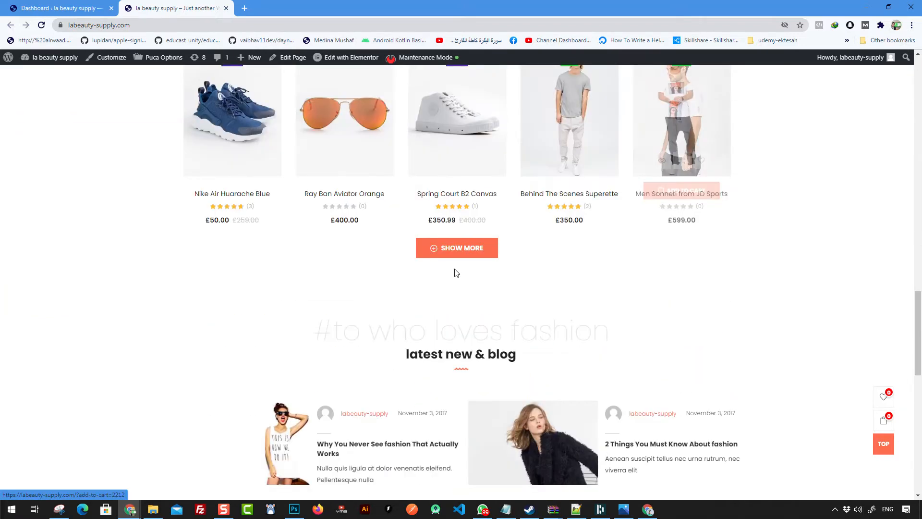
pyautogui.scroll(-5, 456, 273)
pyautogui.scroll(-5, 601, 345)
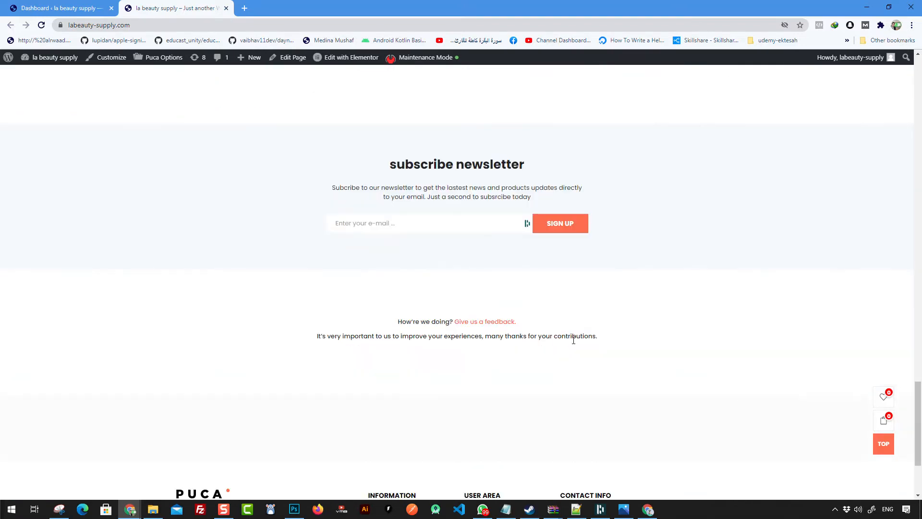
pyautogui.scroll(-3, 574, 340)
pyautogui.scroll(16, 593, 326)
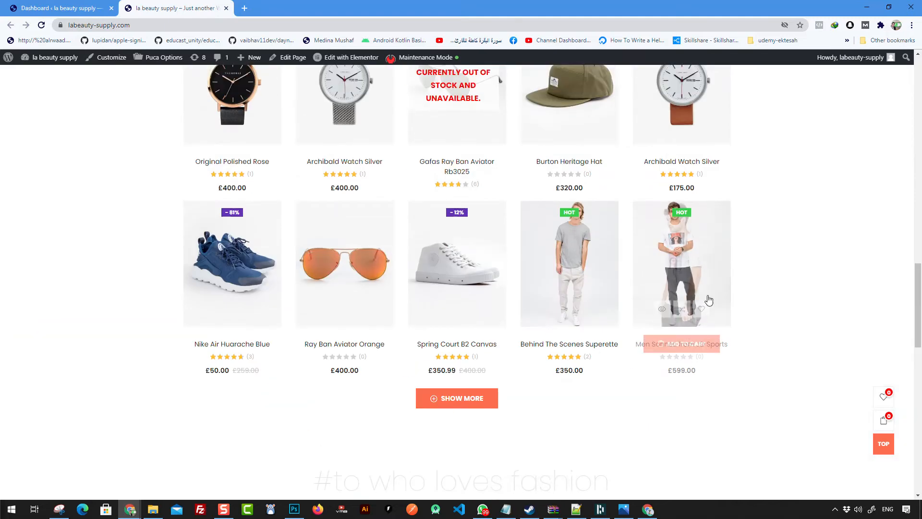
pyautogui.scroll(13, 622, 243)
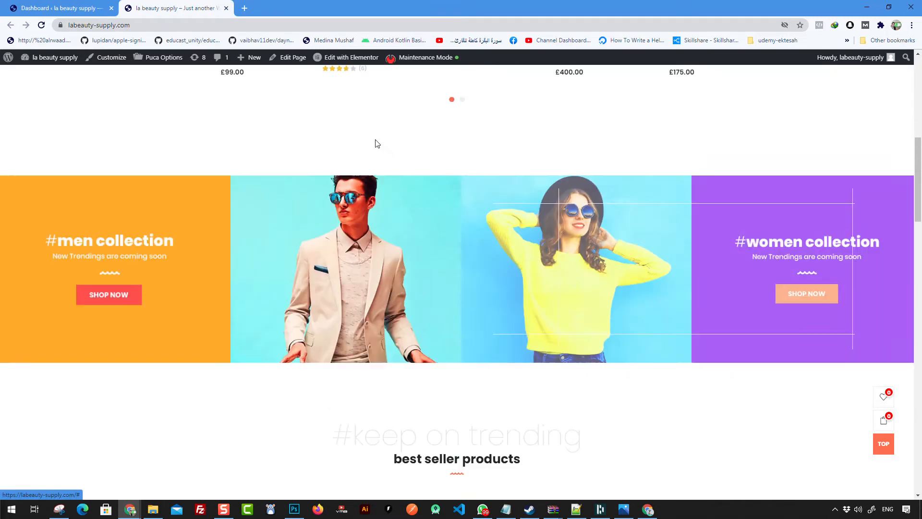
pyautogui.scroll(8, 581, 274)
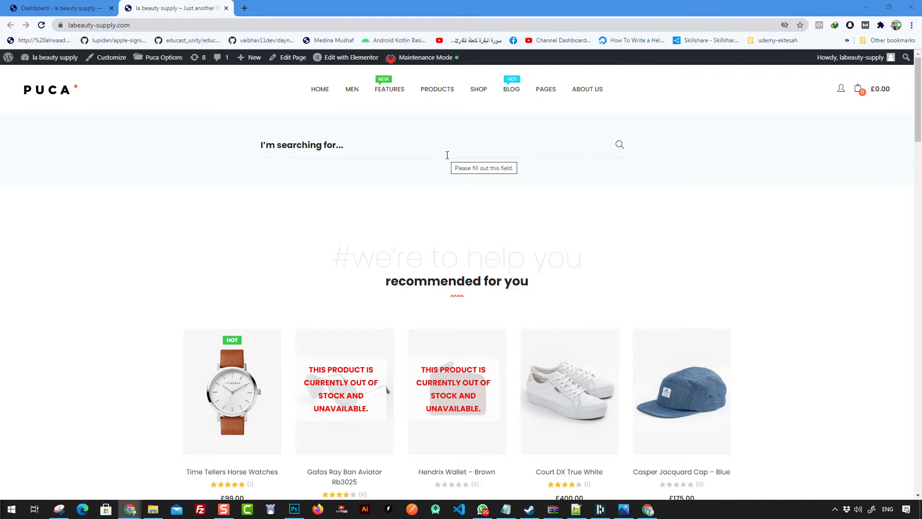
pyautogui.hotkey('ctrl', '+')
pyautogui.hotkey('ctrl', '-')
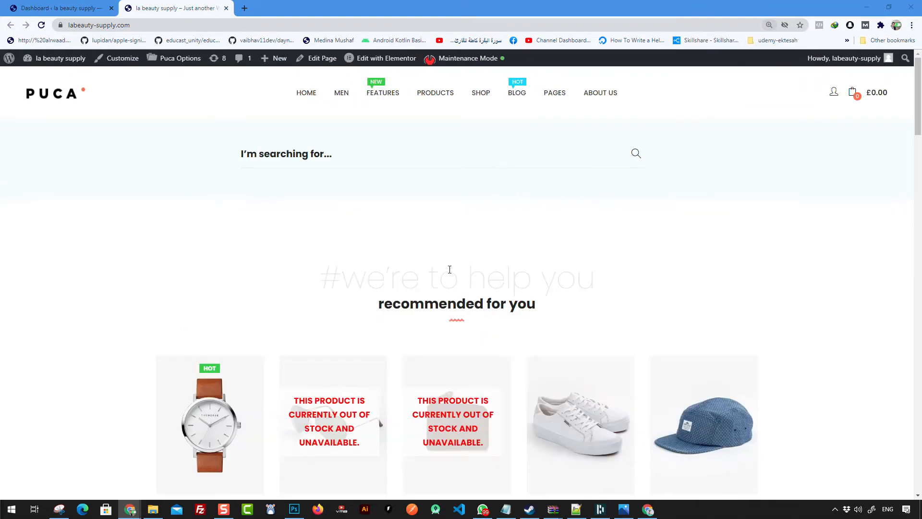
pyautogui.click(56, 513)
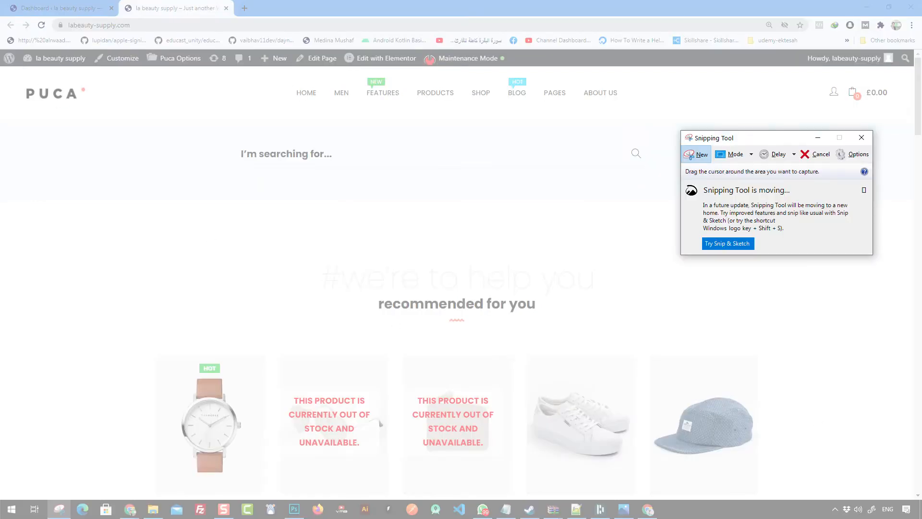
pyautogui.moveTo(5, 68); pyautogui.dragTo(914, 500)
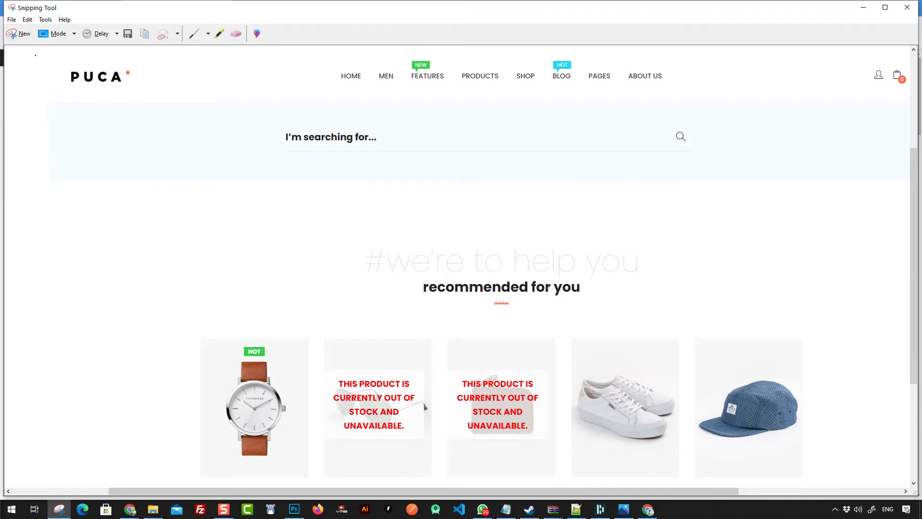
# Step: Mark the capture in blue: circle and label the header, then bracket and label Content
pyautogui.moveTo(52, 103)
pyautogui.mouseDown()
pyautogui.moveTo(469, 126)
pyautogui.moveTo(792, 123)
pyautogui.moveTo(899, 94)
pyautogui.moveTo(820, 45)
pyautogui.moveTo(51, 62)
pyautogui.mouseUp()
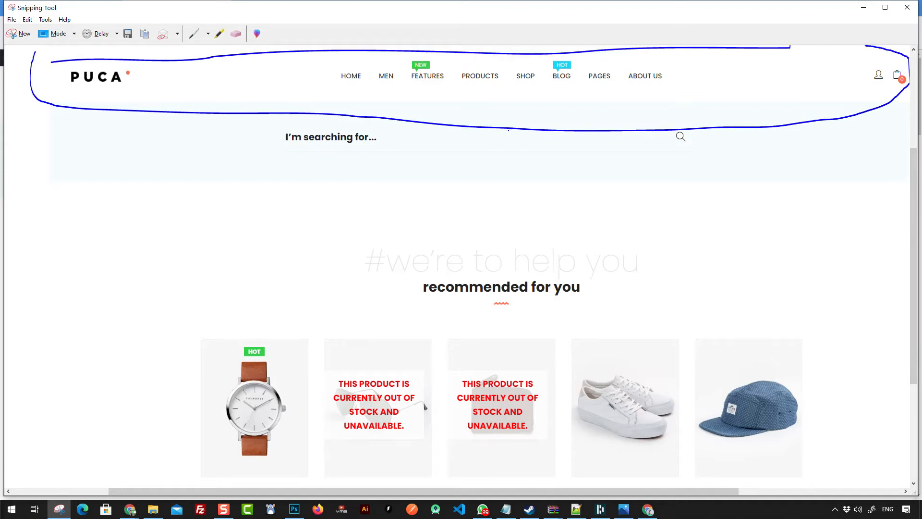
pyautogui.moveTo(613, 131)
pyautogui.mouseDown()
pyautogui.moveTo(636, 177)
pyautogui.moveTo(648, 168)
pyautogui.mouseUp()
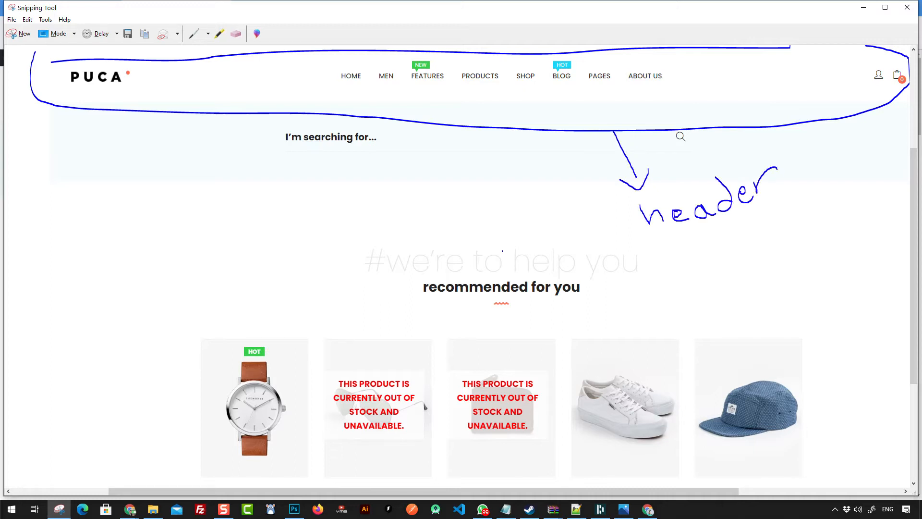
pyautogui.moveTo(48, 245)
pyautogui.mouseDown()
pyautogui.moveTo(423, 266)
pyautogui.moveTo(864, 248)
pyautogui.moveTo(888, 377)
pyautogui.mouseUp()
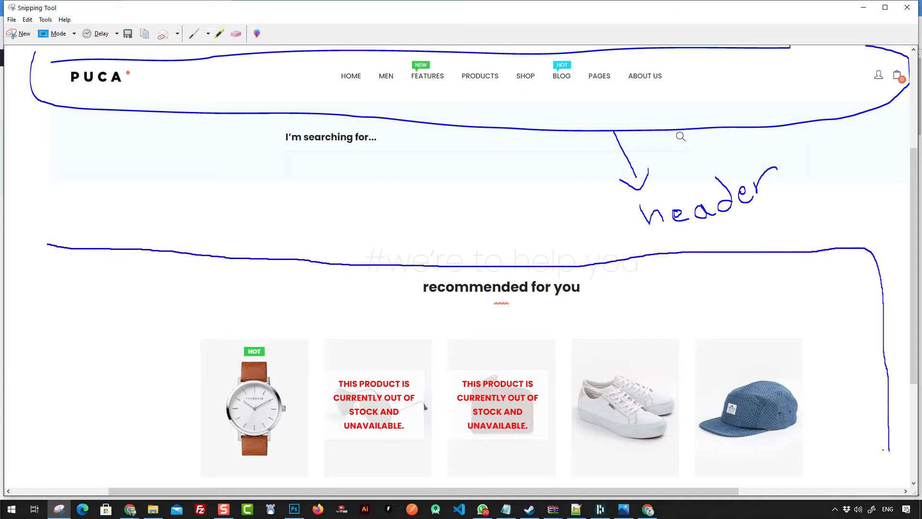
pyautogui.moveTo(48, 245); pyautogui.dragTo(47, 445)
pyautogui.moveTo(216, 166); pyautogui.dragTo(244, 237)
pyautogui.moveTo(258, 214); pyautogui.dragTo(251, 254)
pyautogui.moveTo(211, 228); pyautogui.dragTo(250, 257)
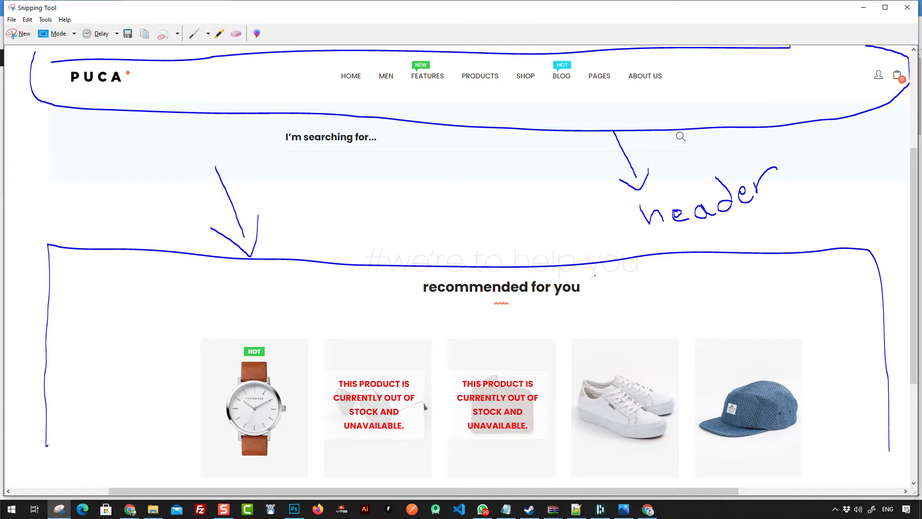
pyautogui.moveTo(355, 211)
pyautogui.mouseDown()
pyautogui.moveTo(356, 237)
pyautogui.moveTo(359, 225)
pyautogui.mouseUp()
pyautogui.moveTo(431, 214); pyautogui.dragTo(450, 216)
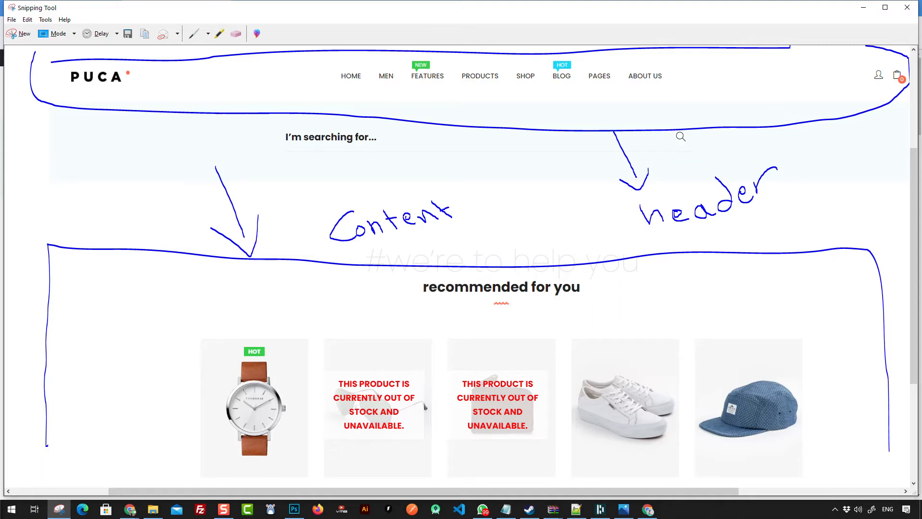
# Step: Scroll the store page down to its footer and start a new Snipping Tool capture
pyautogui.click(862, 8)
pyautogui.scroll(-15, 675, 154)
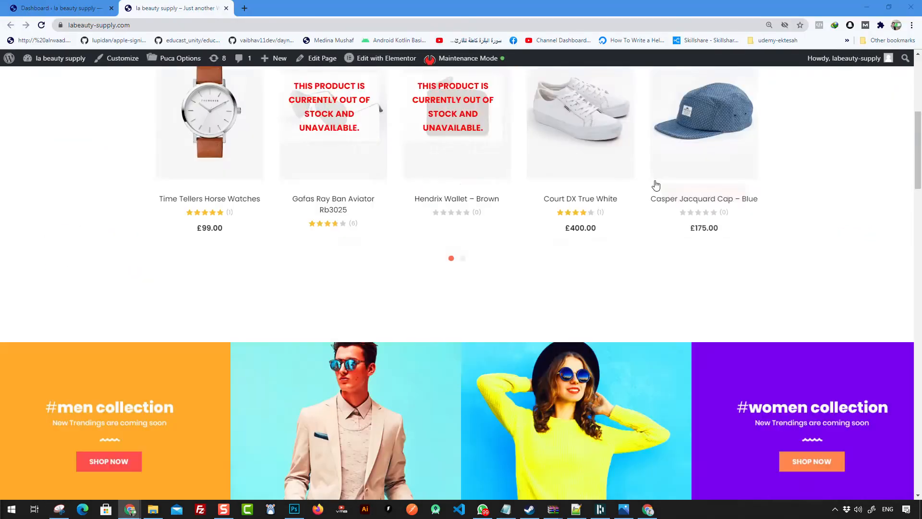
pyautogui.scroll(-20, 656, 198)
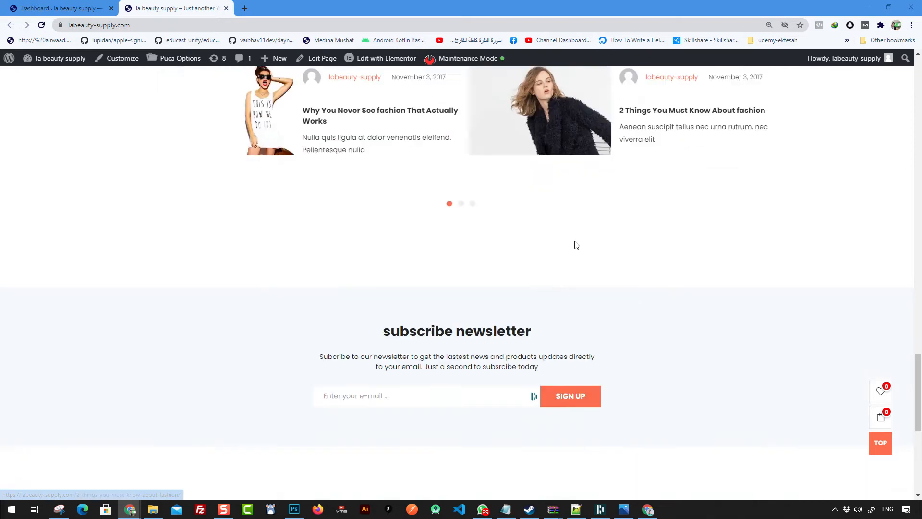
pyautogui.moveTo(127, 286); pyautogui.dragTo(781, 446)
pyautogui.click(781, 446)
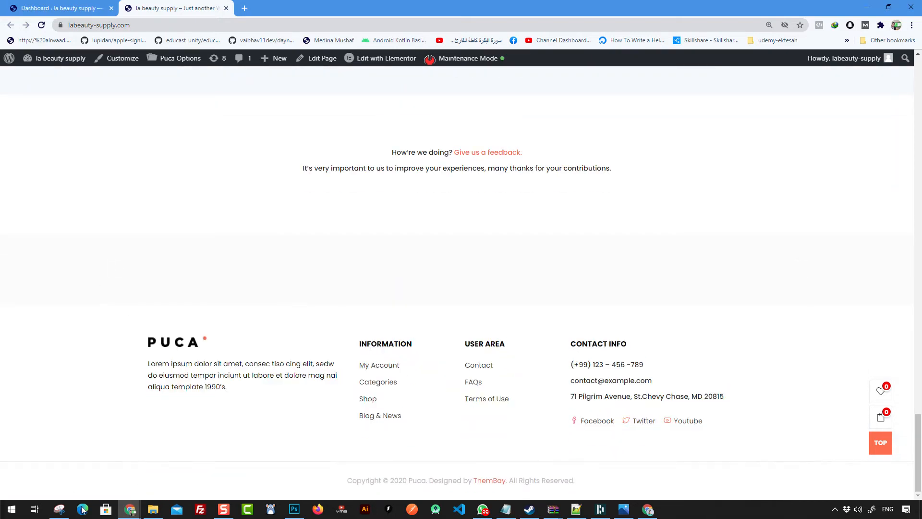
pyautogui.click(59, 509)
pyautogui.click(21, 33)
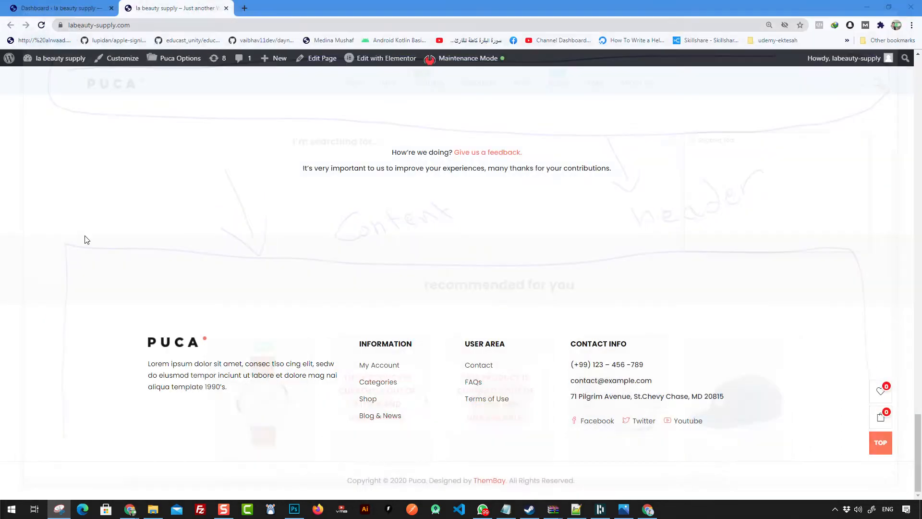
# Step: Snip the footer, switch to the Red Pen, then outline it and write Footer
pyautogui.moveTo(465, 399); pyautogui.dragTo(915, 489)
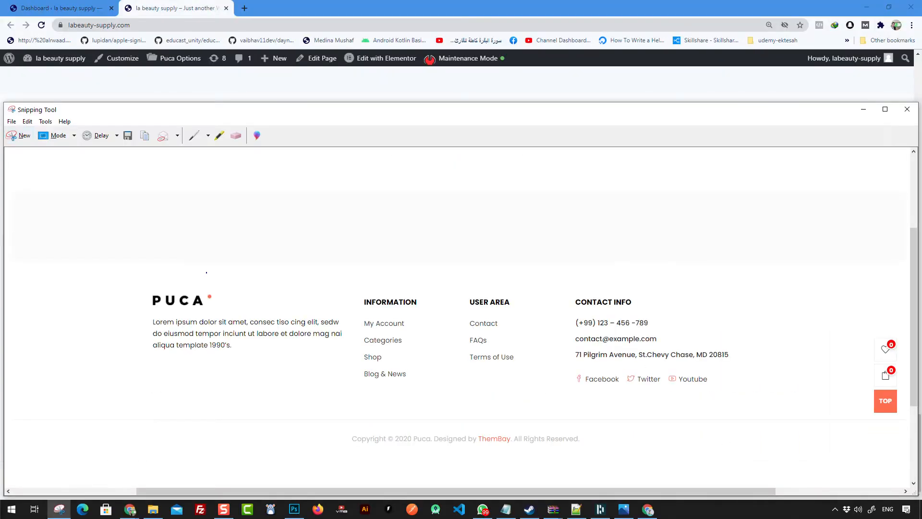
pyautogui.click(208, 136)
pyautogui.click(212, 151)
pyautogui.click(27, 222)
pyautogui.moveTo(28, 235); pyautogui.dragTo(13, 465)
pyautogui.moveTo(28, 233)
pyautogui.mouseDown()
pyautogui.moveTo(728, 235)
pyautogui.moveTo(867, 245)
pyautogui.moveTo(915, 406)
pyautogui.moveTo(884, 465)
pyautogui.mouseUp()
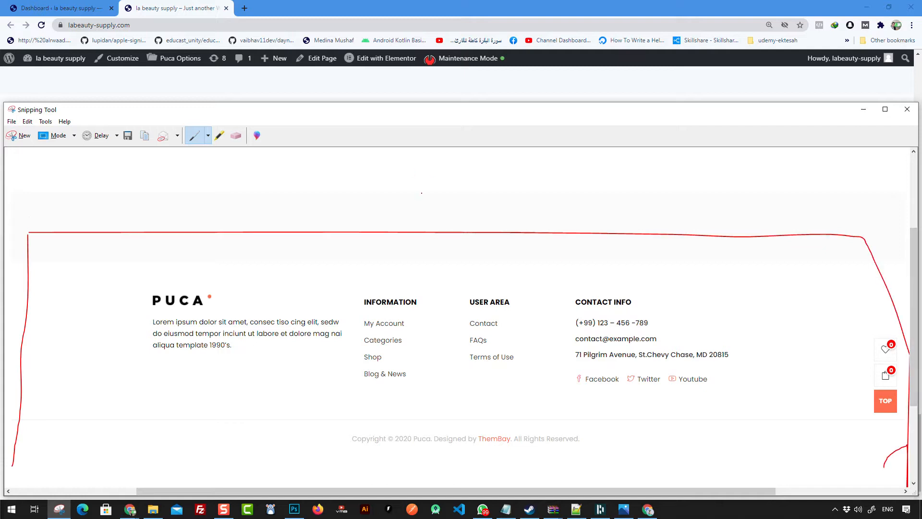
pyautogui.moveTo(423, 186); pyautogui.dragTo(441, 183)
pyautogui.moveTo(432, 197); pyautogui.dragTo(447, 196)
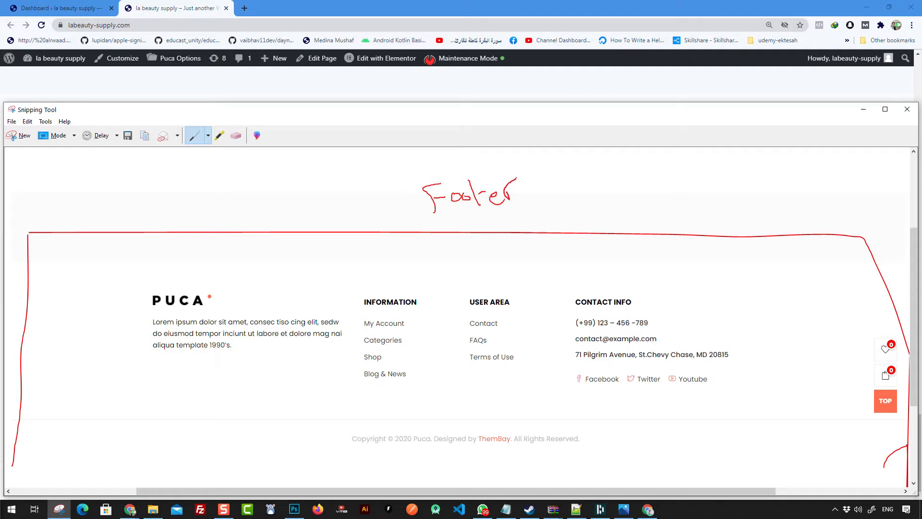
# Step: Circle the PUCA logo, Information, User Area and Contact Info columns, and underline the copyright line
pyautogui.moveTo(174, 272)
pyautogui.mouseDown()
pyautogui.moveTo(114, 361)
pyautogui.moveTo(240, 400)
pyautogui.moveTo(329, 374)
pyautogui.moveTo(321, 292)
pyautogui.moveTo(185, 285)
pyautogui.mouseUp()
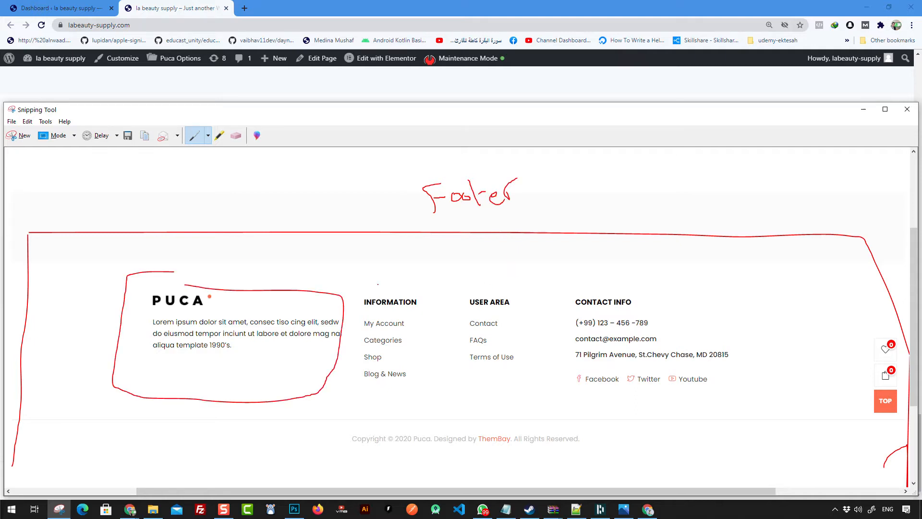
pyautogui.moveTo(352, 287)
pyautogui.mouseDown()
pyautogui.moveTo(353, 372)
pyautogui.moveTo(445, 399)
pyautogui.moveTo(435, 294)
pyautogui.moveTo(351, 284)
pyautogui.mouseUp()
pyautogui.moveTo(455, 296)
pyautogui.mouseDown()
pyautogui.moveTo(456, 390)
pyautogui.moveTo(571, 395)
pyautogui.moveTo(551, 294)
pyautogui.moveTo(455, 289)
pyautogui.mouseUp()
pyautogui.moveTo(572, 295)
pyautogui.mouseDown()
pyautogui.moveTo(594, 402)
pyautogui.moveTo(736, 401)
pyautogui.moveTo(758, 303)
pyautogui.moveTo(570, 290)
pyautogui.mouseUp()
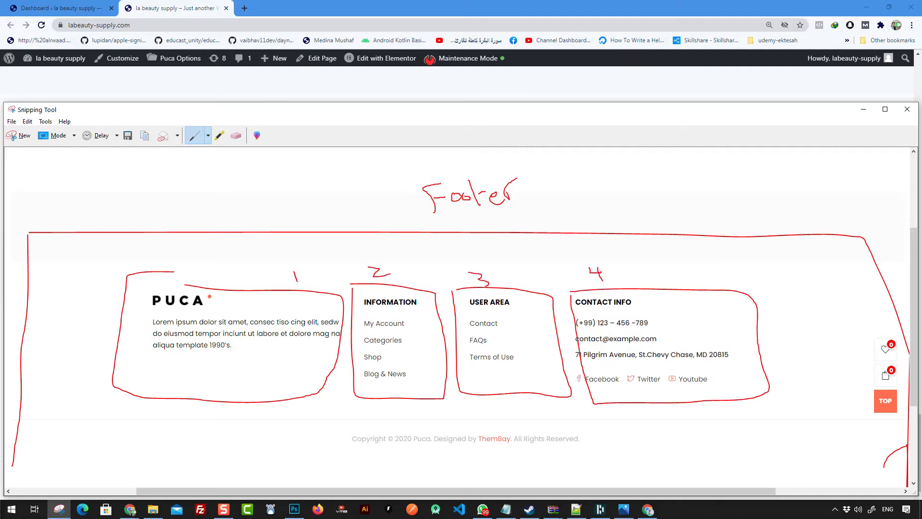
pyautogui.moveTo(47, 421); pyautogui.dragTo(855, 417)
pyautogui.moveTo(301, 462)
pyautogui.mouseDown()
pyautogui.moveTo(616, 457)
pyautogui.moveTo(349, 431)
pyautogui.moveTo(308, 468)
pyautogui.mouseUp()
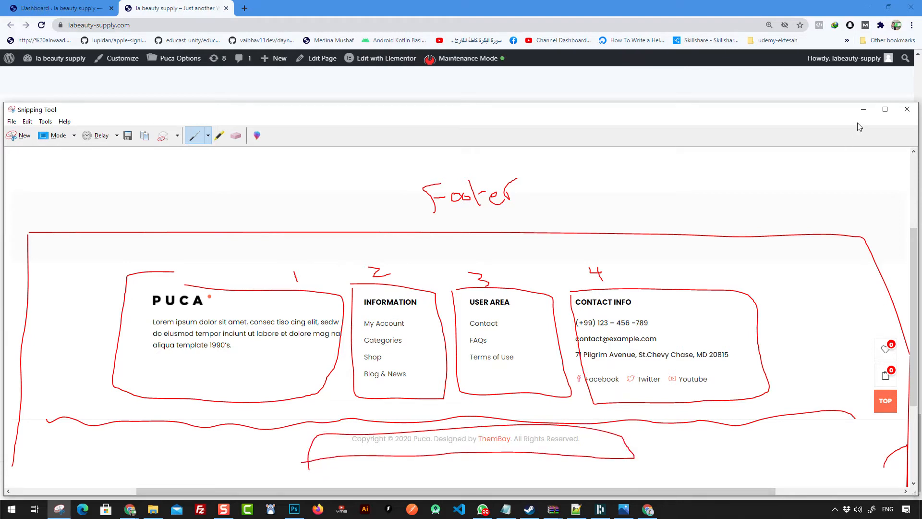
pyautogui.click(863, 109)
pyautogui.scroll(15, 555, 344)
pyautogui.scroll(5, 538, 337)
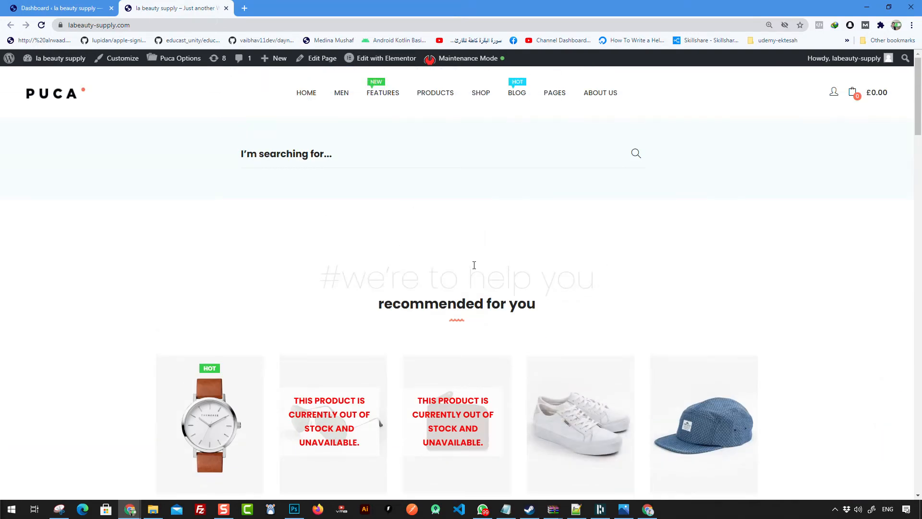
pyautogui.scroll(-2, 304, 209)
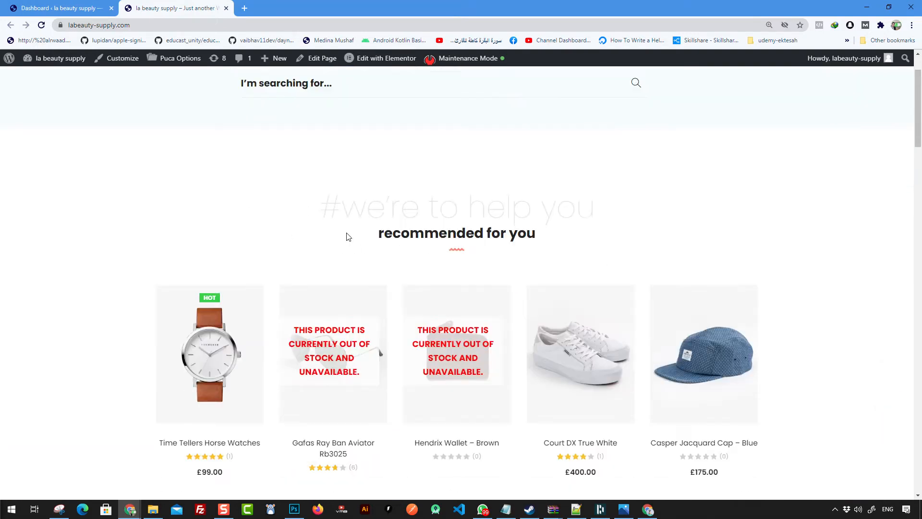
pyautogui.moveTo(319, 181); pyautogui.dragTo(675, 241)
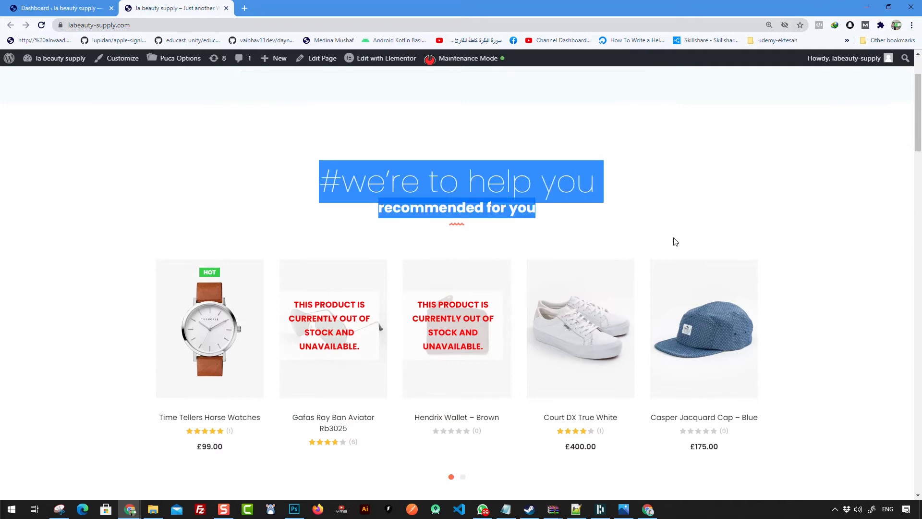
pyautogui.click(763, 382)
pyautogui.scroll(-8, 512, 223)
pyautogui.scroll(-10, 502, 222)
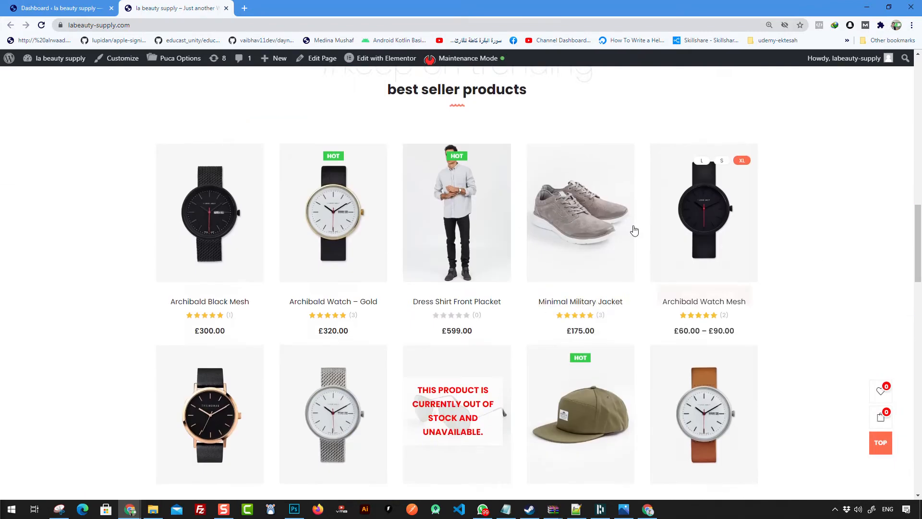
pyautogui.scroll(-4, 584, 287)
pyautogui.scroll(2, 591, 287)
pyautogui.scroll(-12, 576, 281)
pyautogui.scroll(20, 523, 278)
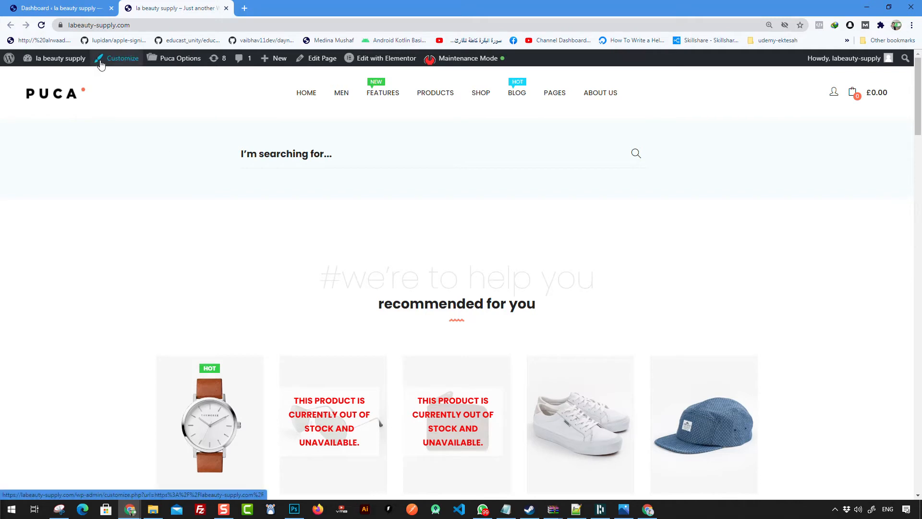
# Step: Open Puca Options in a new tab and show its Header Config settings
pyautogui.rightClick(184, 60)
pyautogui.click(202, 64)
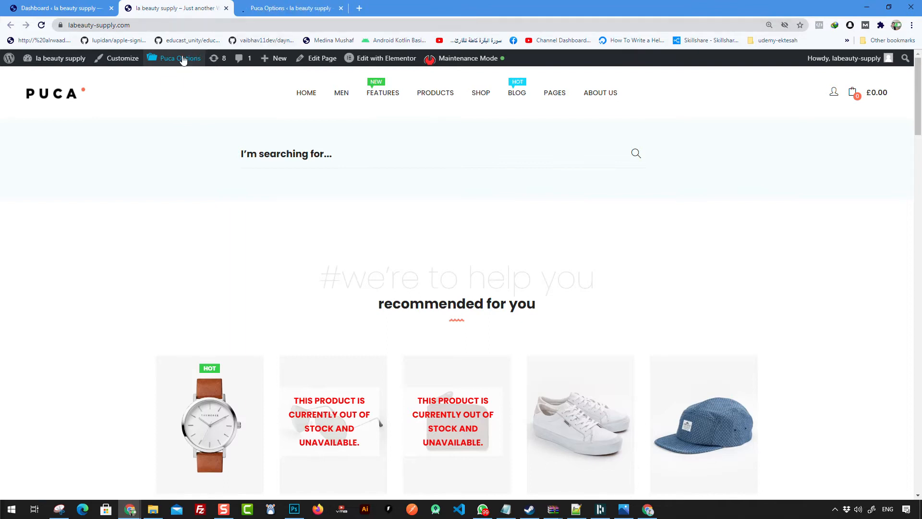
pyautogui.click(283, 8)
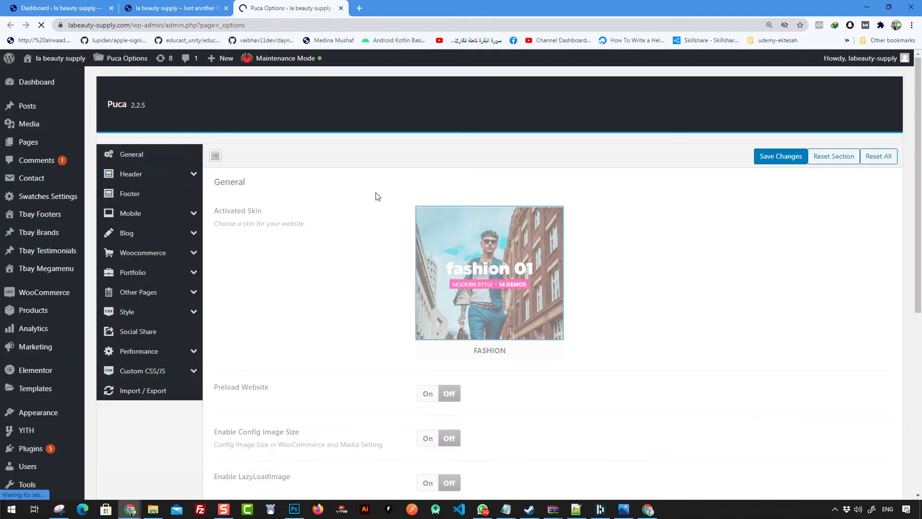
pyautogui.click(160, 179)
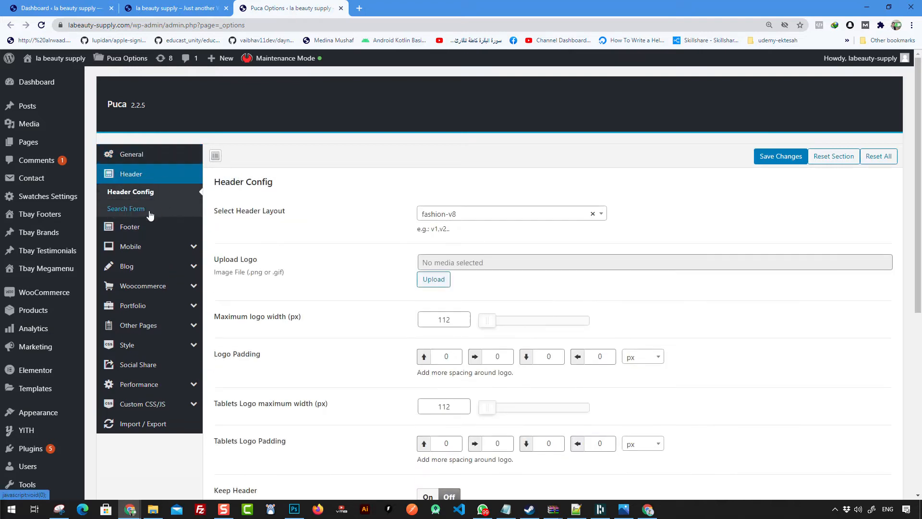
pyautogui.scroll(-1, 489, 202)
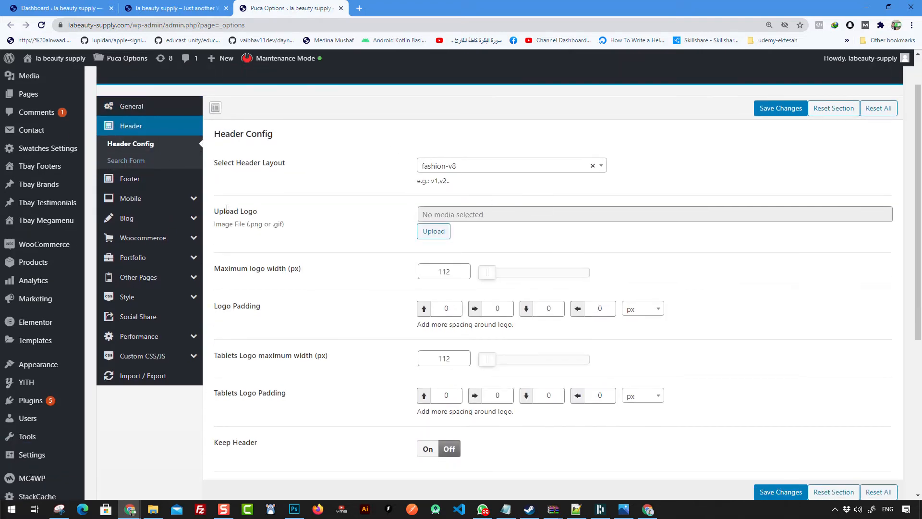
pyautogui.moveTo(216, 212); pyautogui.dragTo(252, 211)
pyautogui.click(425, 216)
# Step: Upload logo.png from Projects\labeauty-supply.com into the media library for the header logo
pyautogui.click(443, 232)
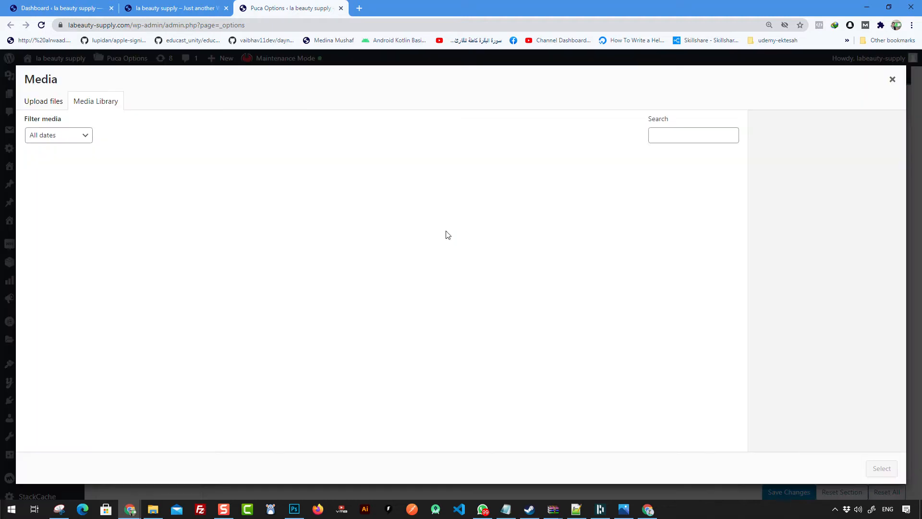
pyautogui.click(51, 101)
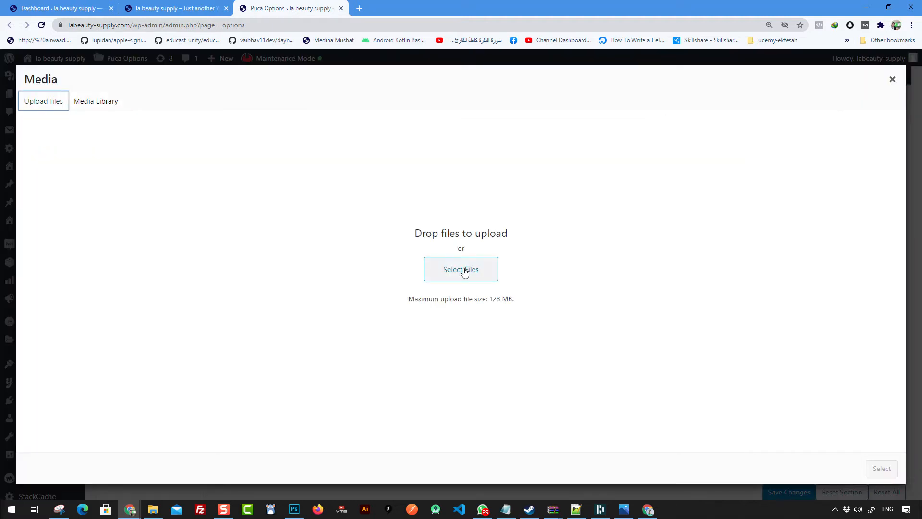
pyautogui.click(461, 270)
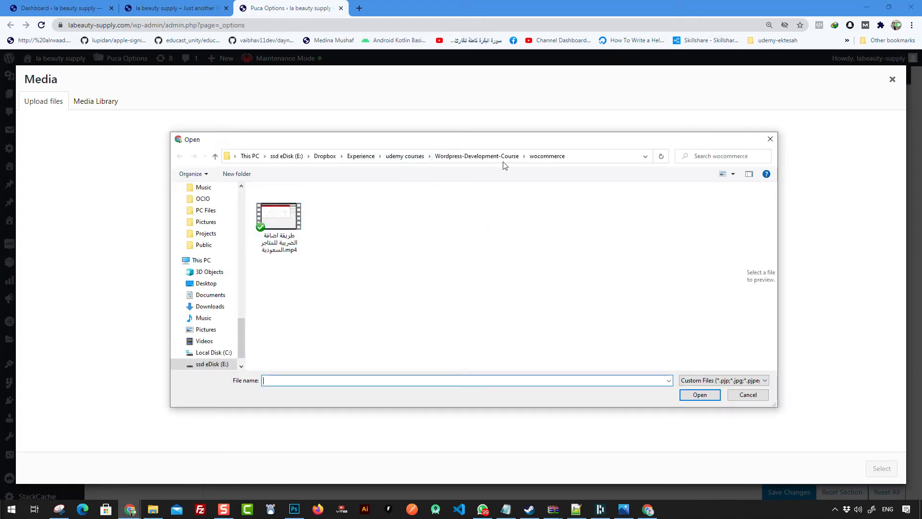
pyautogui.click(325, 156)
pyautogui.scroll(-2, 292, 328)
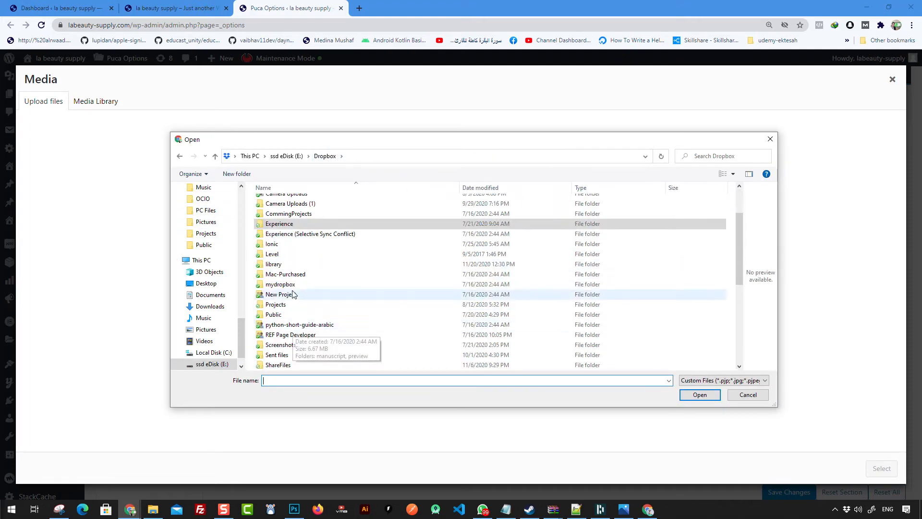
pyautogui.scroll(8, 235, 272)
pyautogui.scroll(8, 234, 268)
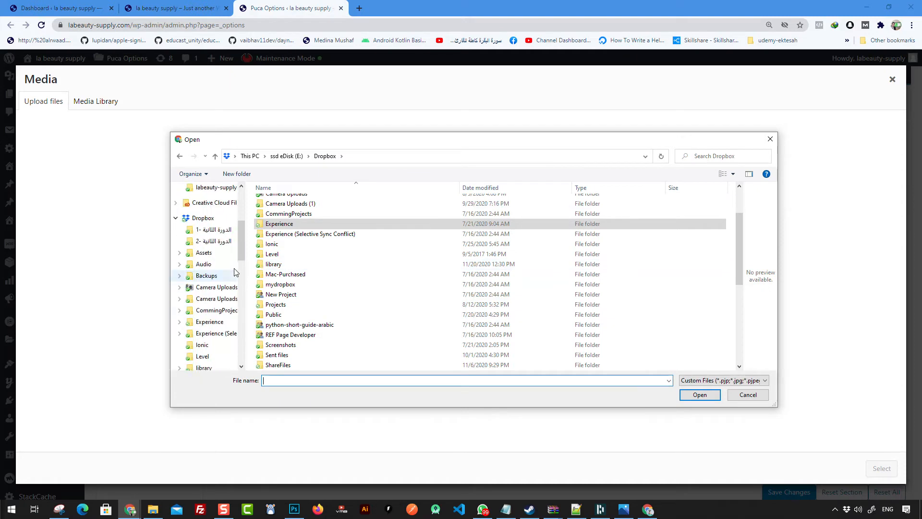
pyautogui.click(207, 199)
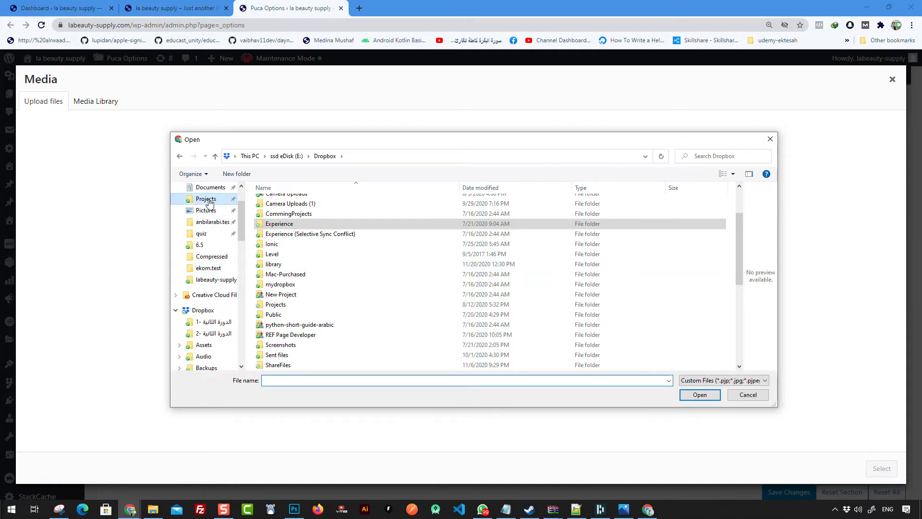
pyautogui.doubleClick(308, 275)
pyautogui.doubleClick(274, 218)
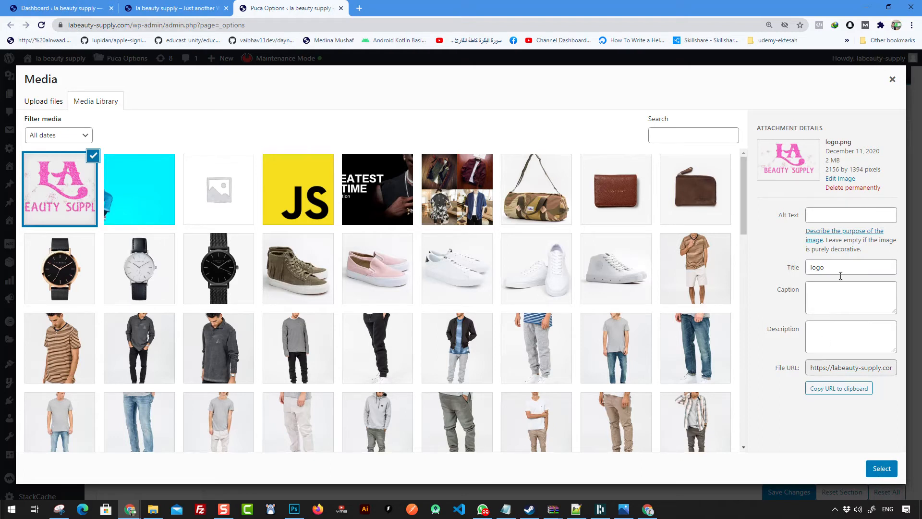
# Step: Open the logo in the image editor and clear the aspect ratio fields
pyautogui.moveTo(825, 162); pyautogui.dragTo(838, 160)
pyautogui.click(848, 163)
pyautogui.click(841, 179)
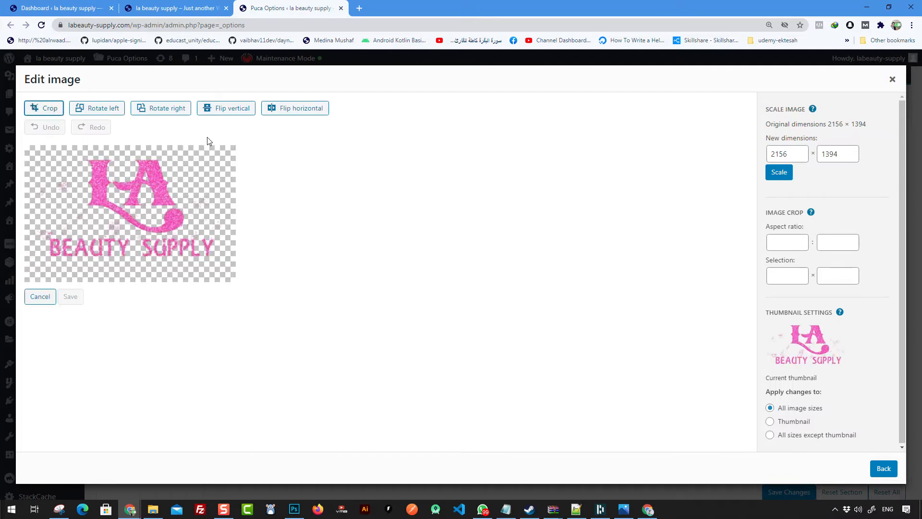
pyautogui.click(803, 153)
pyautogui.click(793, 246)
pyautogui.click(836, 243)
pyautogui.write('50')
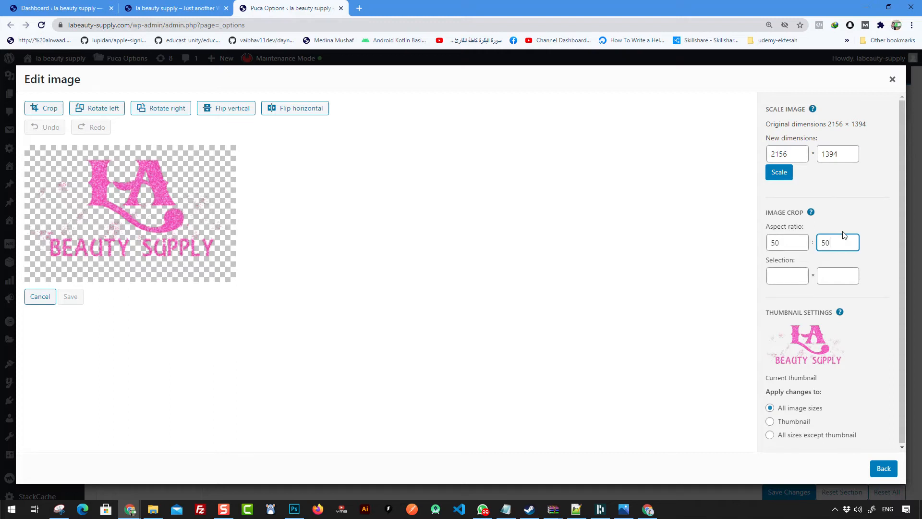
pyautogui.click(803, 243)
pyautogui.click(832, 219)
pyautogui.click(790, 245)
pyautogui.click(813, 243)
pyautogui.click(772, 244)
pyautogui.click(762, 245)
pyautogui.moveTo(781, 245); pyautogui.dragTo(747, 246)
pyautogui.press('BackSpace')
pyautogui.doubleClick(840, 242)
pyautogui.press('BackSpace')
# Step: Scale the logo to a width of 1024, giving 1024 × 662 pixels
pyautogui.moveTo(790, 154); pyautogui.dragTo(749, 154)
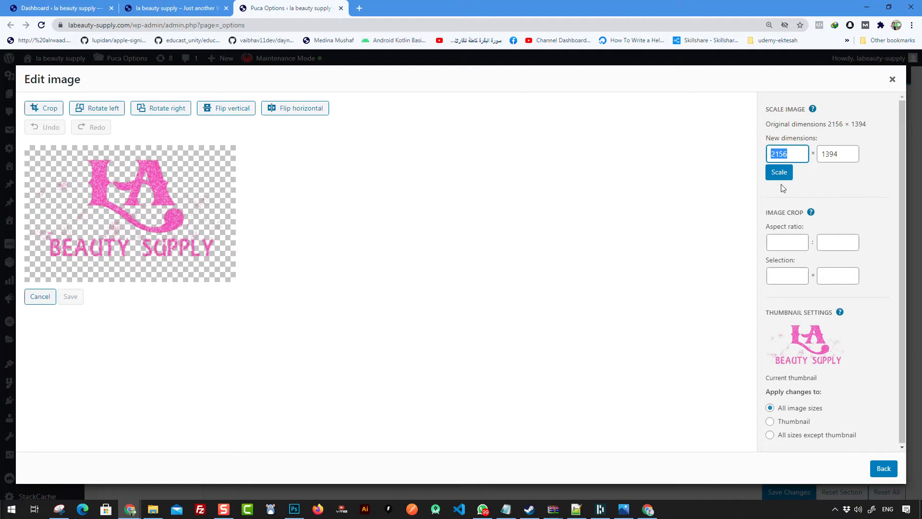
pyautogui.write('1024')
pyautogui.click(849, 180)
pyautogui.moveTo(843, 157); pyautogui.dragTo(813, 155)
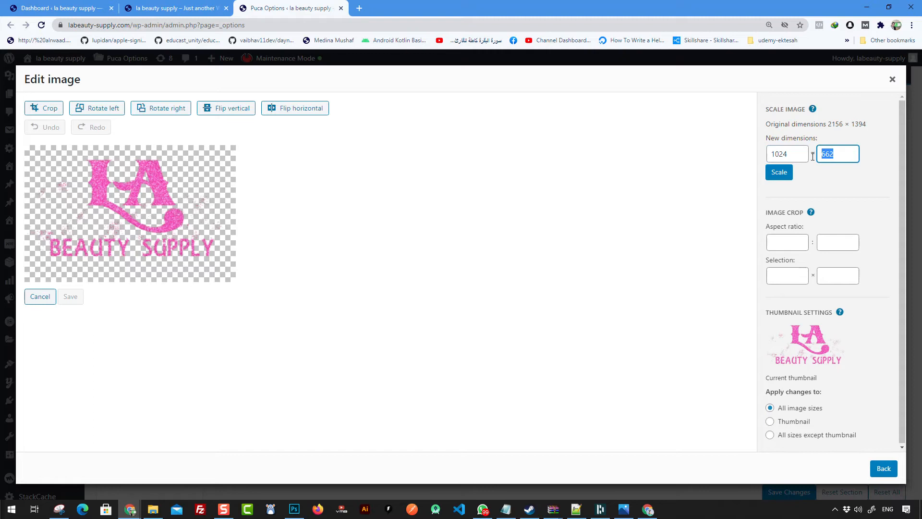
pyautogui.click(778, 174)
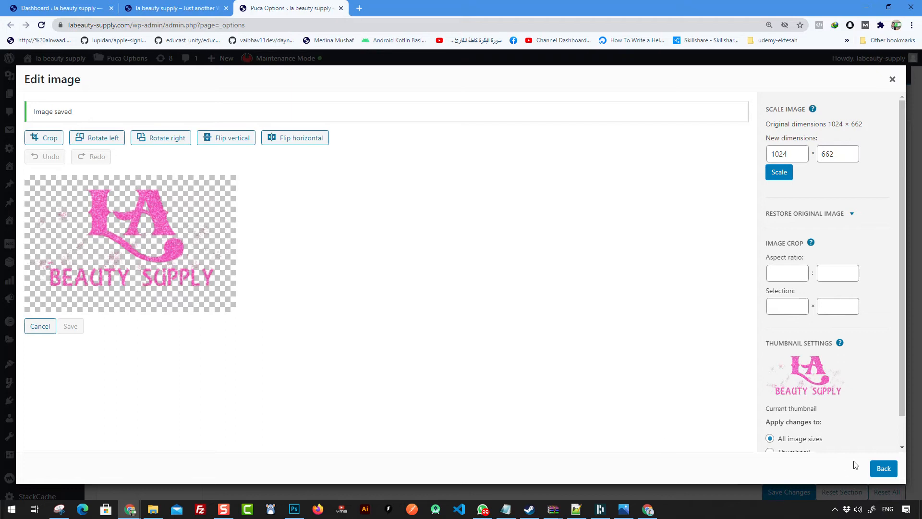
# Step: Crop the logo closely around the pink LA Beauty Supply artwork and save it at 898 × 547
pyautogui.click(51, 139)
pyautogui.moveTo(28, 172); pyautogui.dragTo(251, 285)
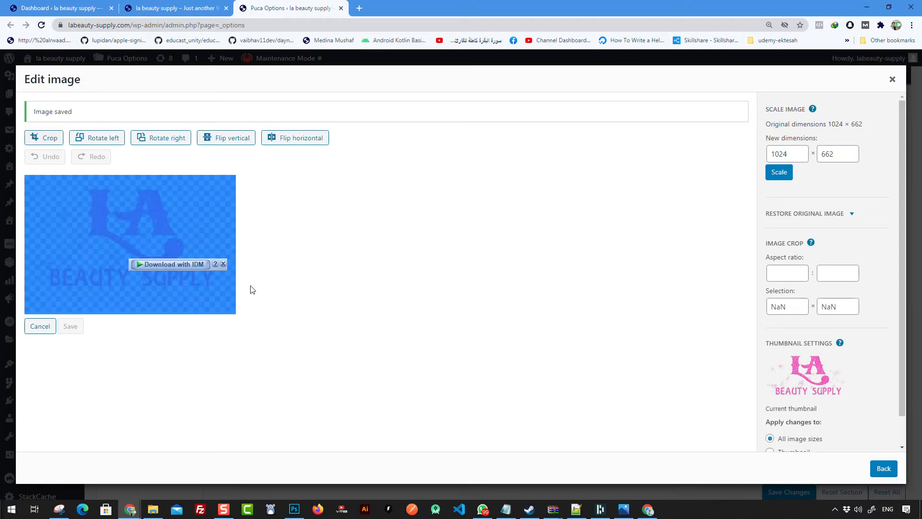
pyautogui.click(241, 299)
pyautogui.click(36, 143)
pyautogui.moveTo(138, 226); pyautogui.dragTo(240, 311)
pyautogui.moveTo(137, 226); pyautogui.dragTo(39, 187)
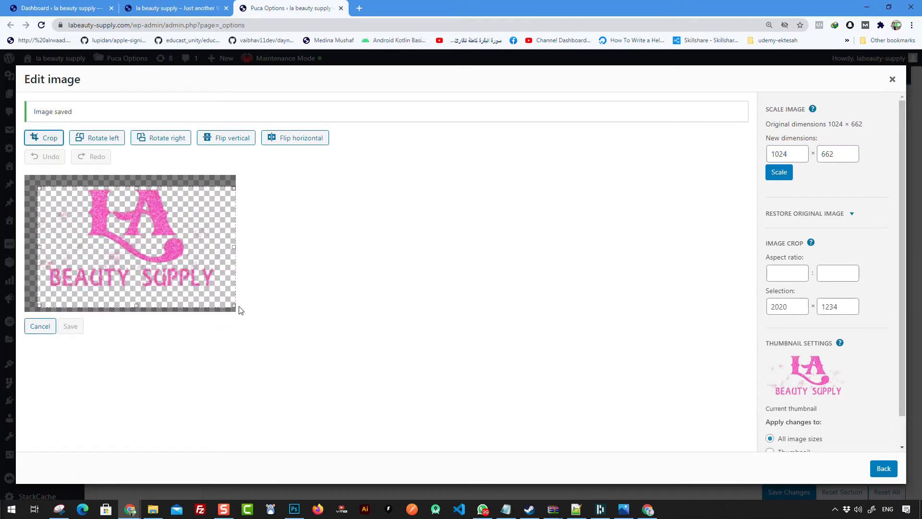
pyautogui.moveTo(234, 305); pyautogui.dragTo(223, 296)
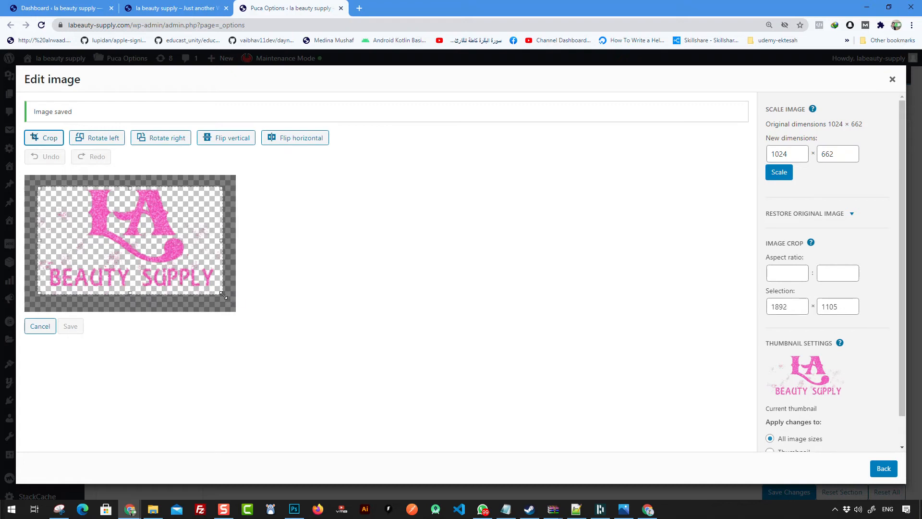
pyautogui.moveTo(126, 192); pyautogui.dragTo(127, 186)
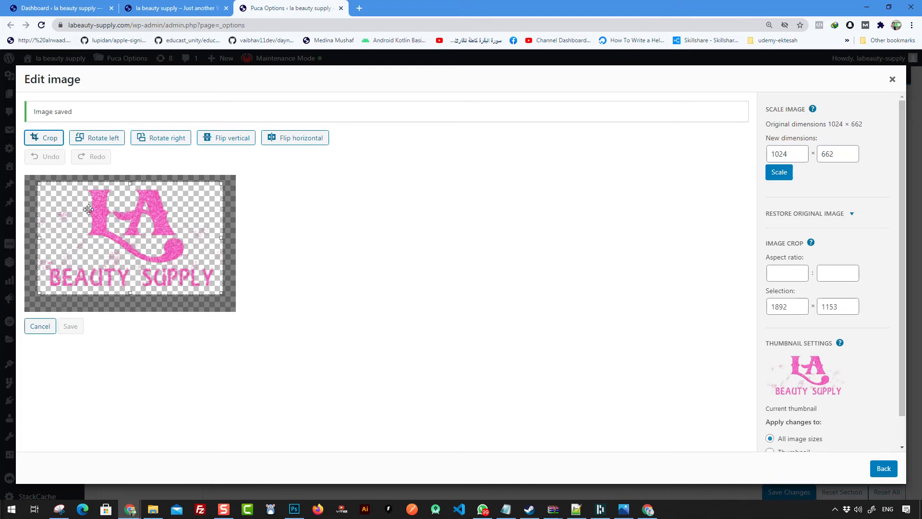
pyautogui.click(46, 139)
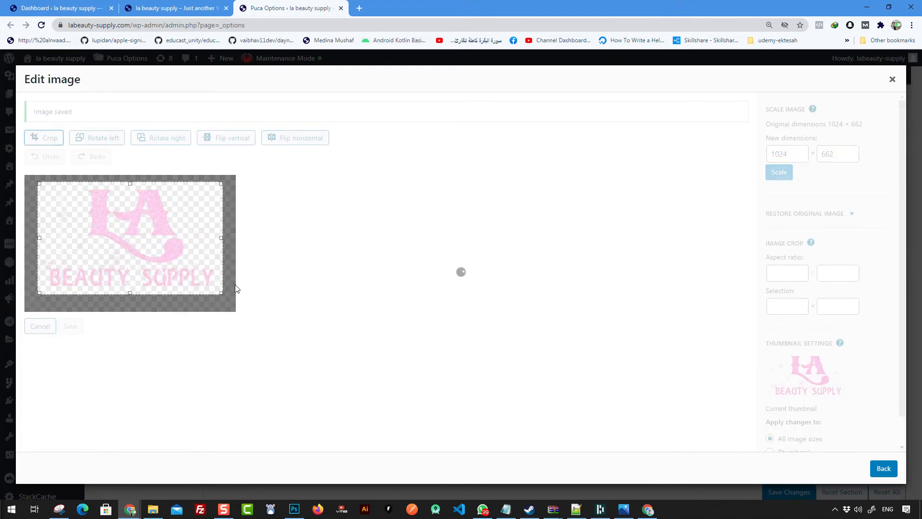
pyautogui.click(73, 319)
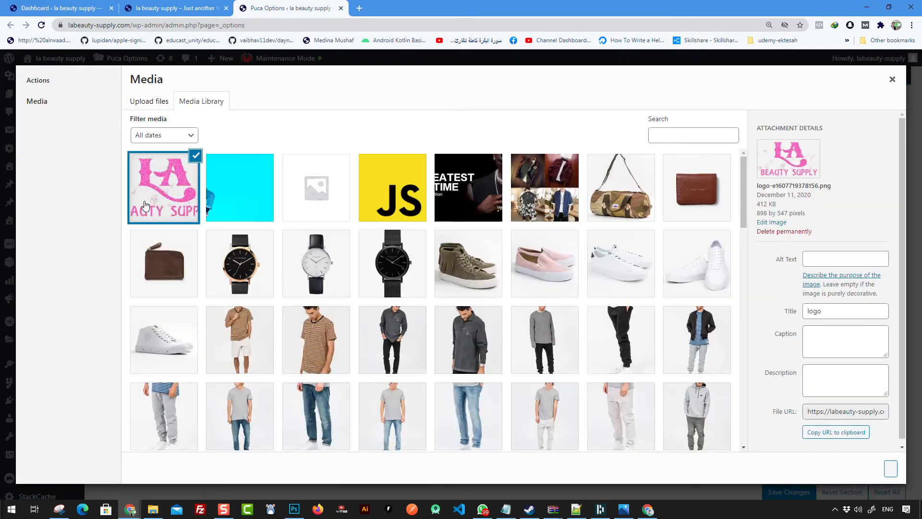
# Step: Select the edited logo image in the Media Library and confirm it
pyautogui.click(170, 198)
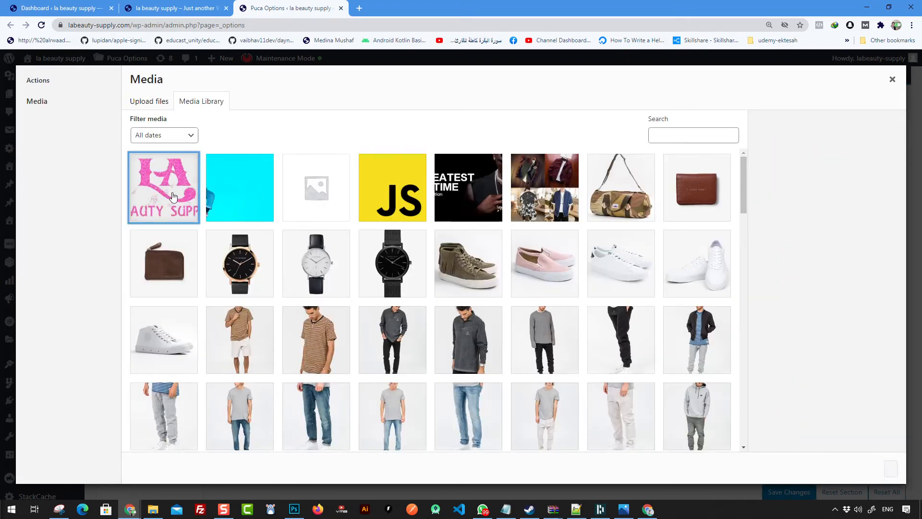
pyautogui.click(165, 197)
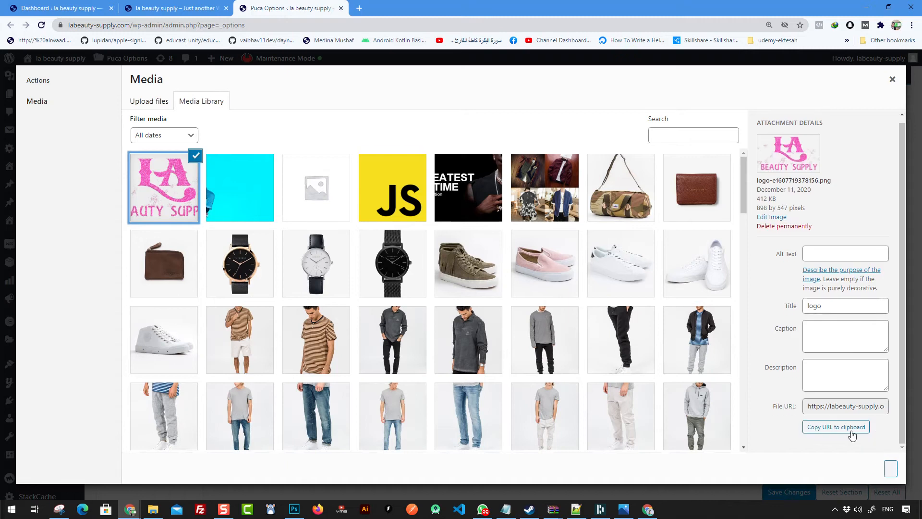
pyautogui.click(181, 182)
pyautogui.click(196, 173)
pyautogui.click(890, 468)
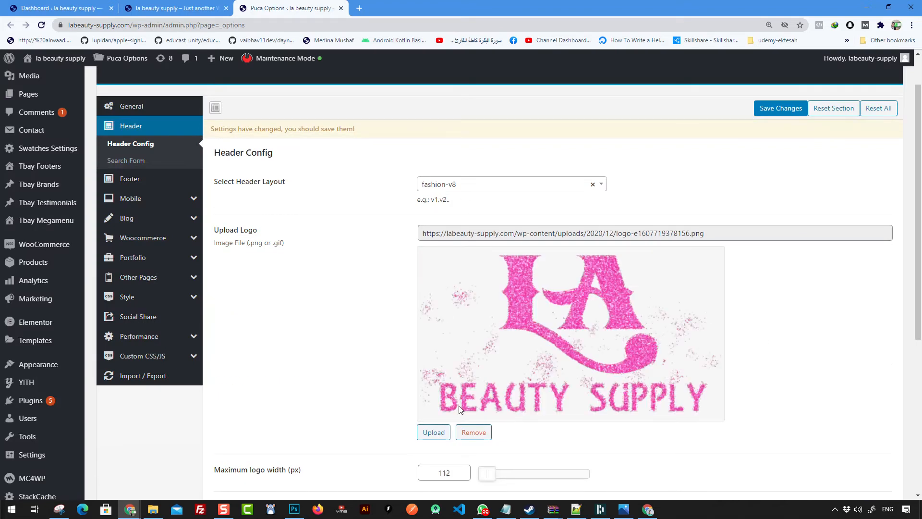
# Step: Set the LA logo as the Header Config Upload Logo and save the changes
pyautogui.click(435, 434)
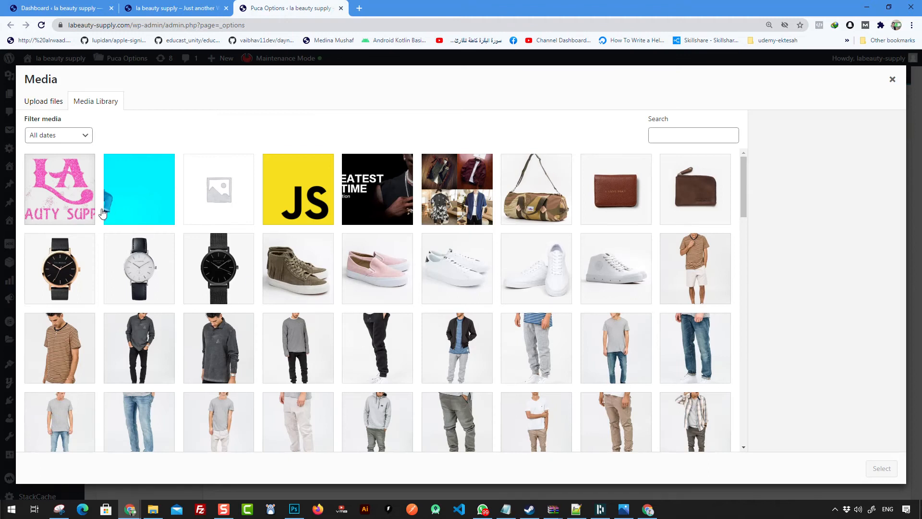
pyautogui.click(67, 210)
pyautogui.click(882, 468)
pyautogui.scroll(-2, 600, 331)
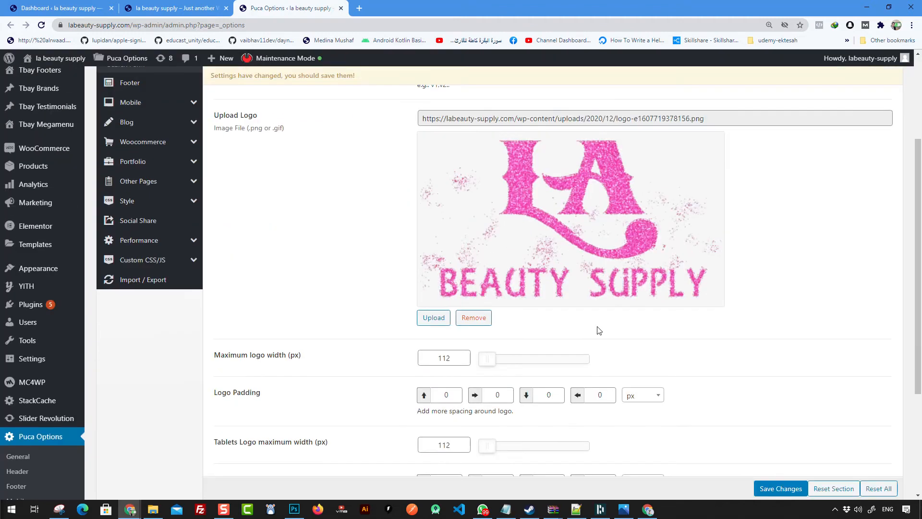
pyautogui.scroll(4, 699, 299)
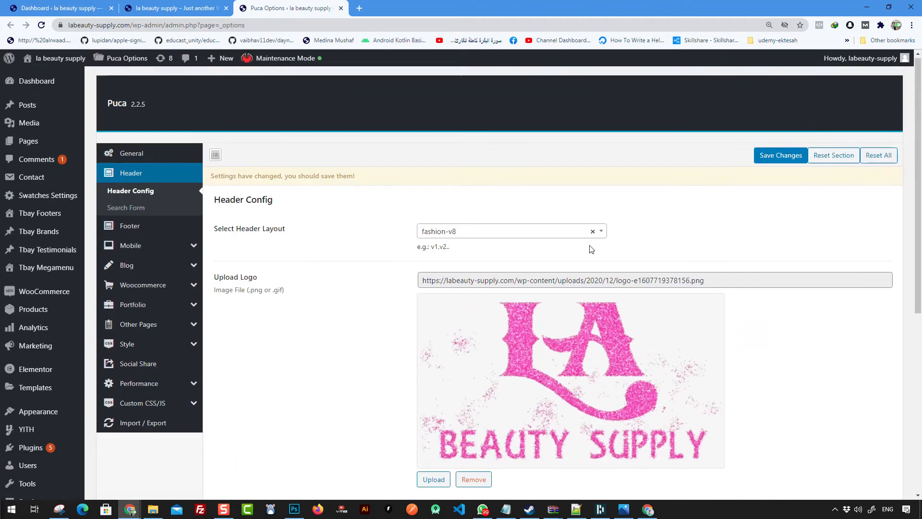
pyautogui.scroll(-4, 369, 205)
pyautogui.scroll(-2, 485, 201)
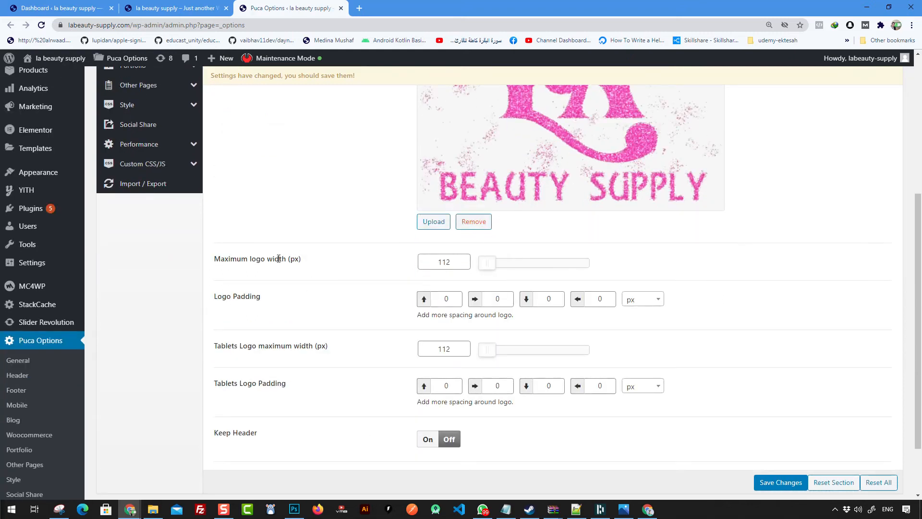
pyautogui.scroll(-1, 460, 257)
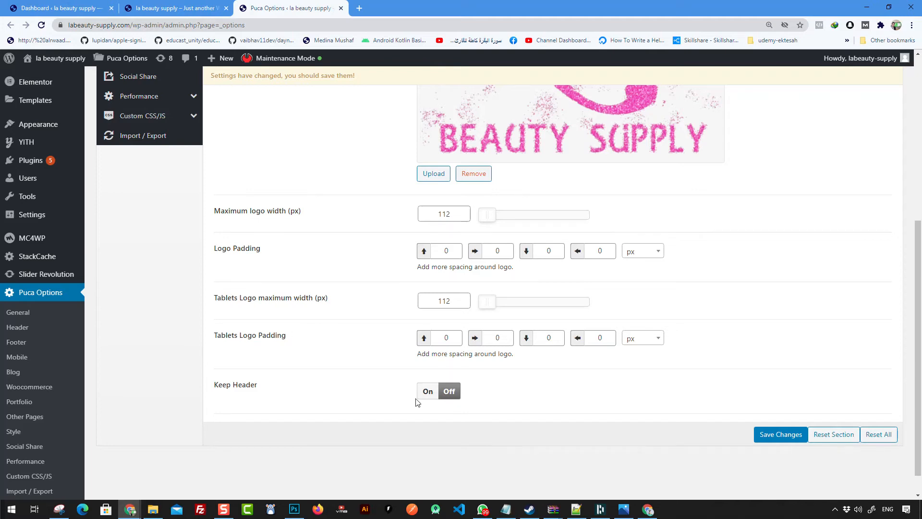
pyautogui.click(781, 434)
pyautogui.scroll(2, 519, 313)
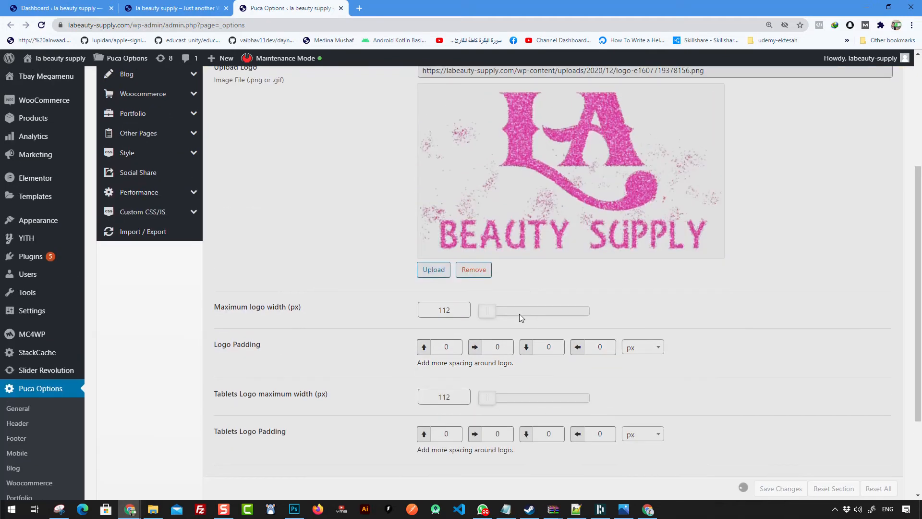
# Step: Reload the storefront to check that the pink LA Beauty Supply logo appears in the header
pyautogui.click(172, 8)
pyautogui.rightClick(155, 152)
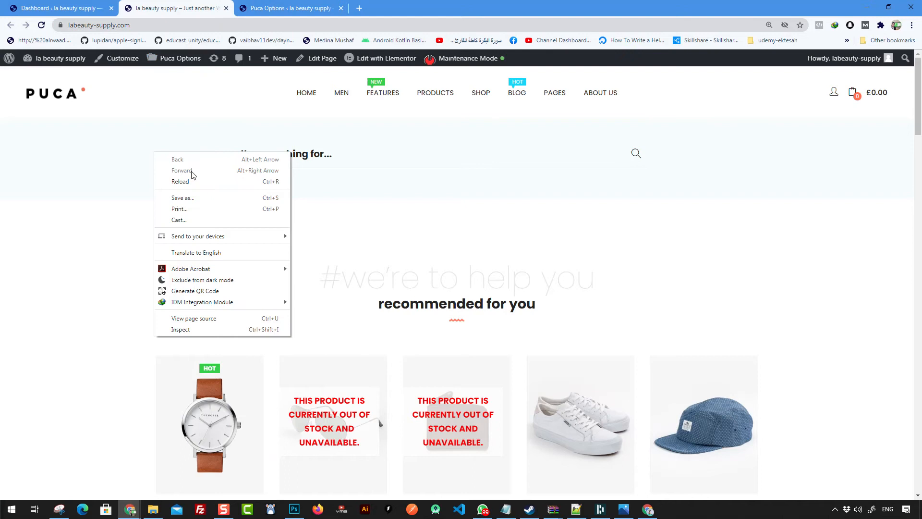
pyautogui.click(194, 182)
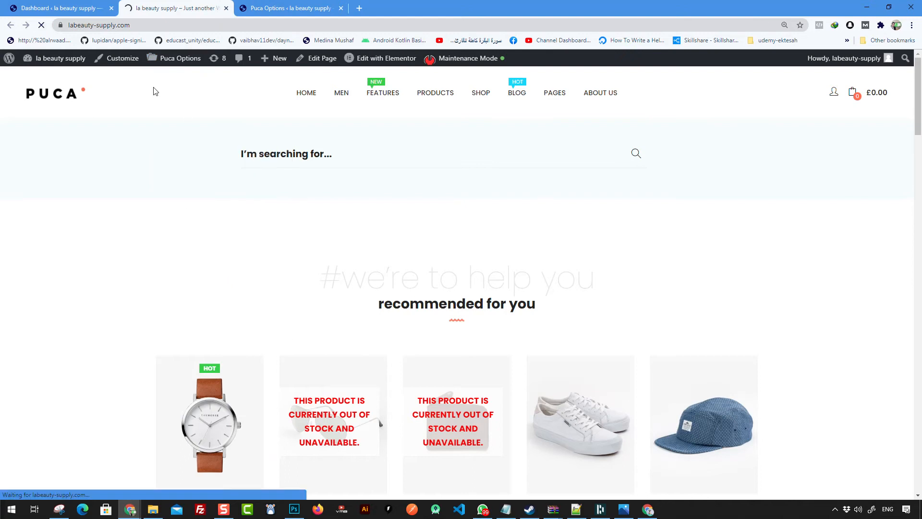
pyautogui.rightClick(166, 139)
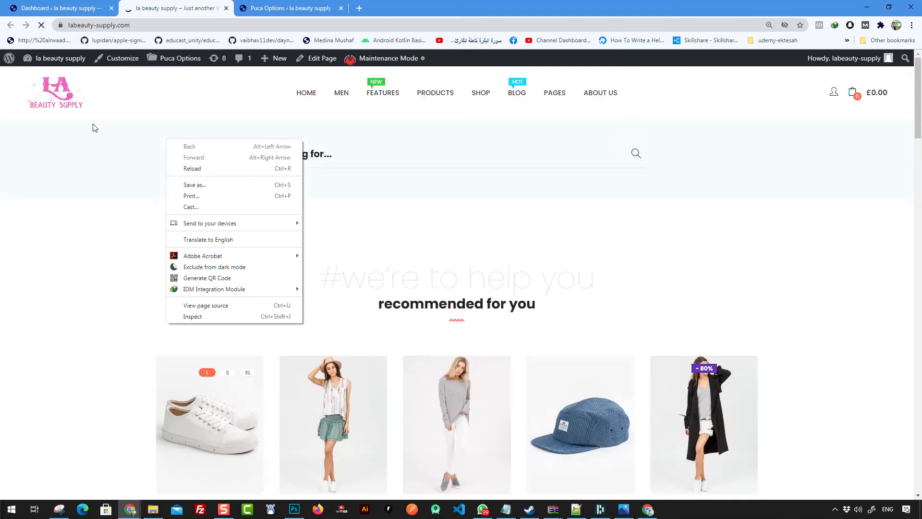
pyautogui.click(166, 113)
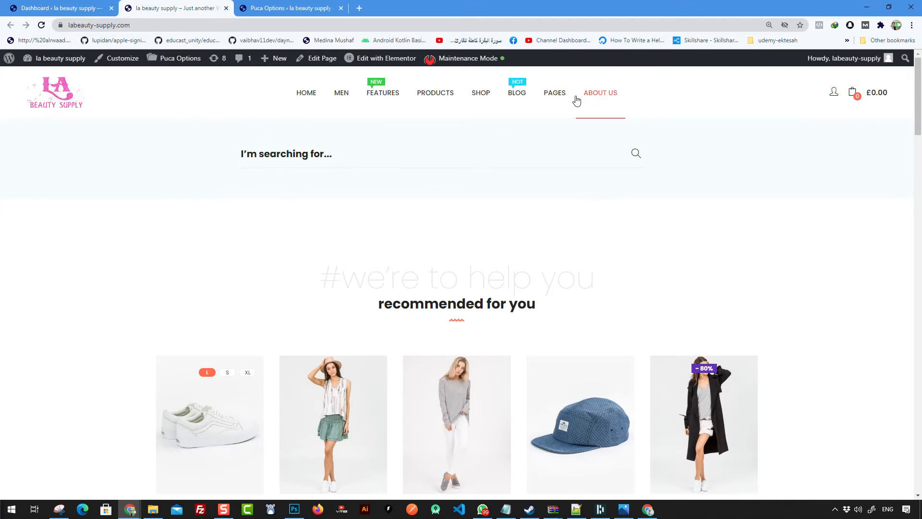
pyautogui.moveTo(307, 101)
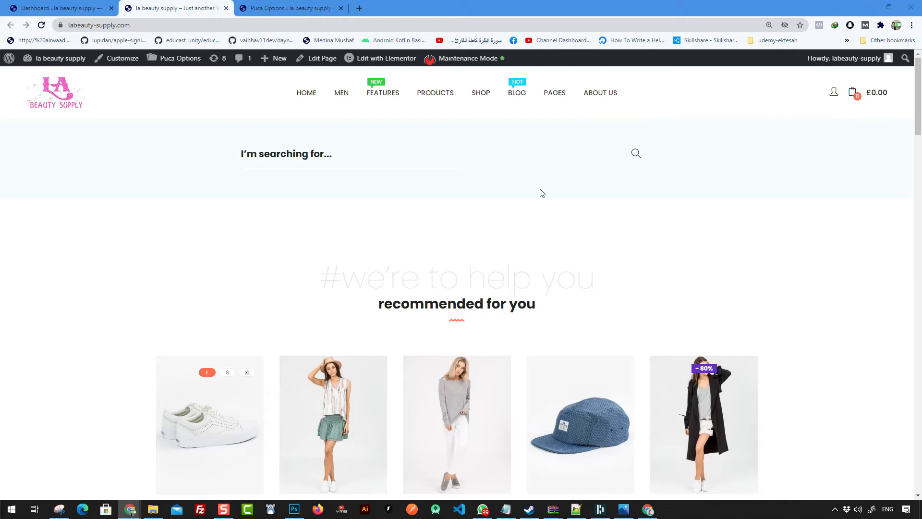
pyautogui.click(72, 8)
# Step: Go to Appearance > Menus and review the menu list, keeping About us 01 selected
pyautogui.scroll(-5, 34, 110)
pyautogui.scroll(4, 34, 110)
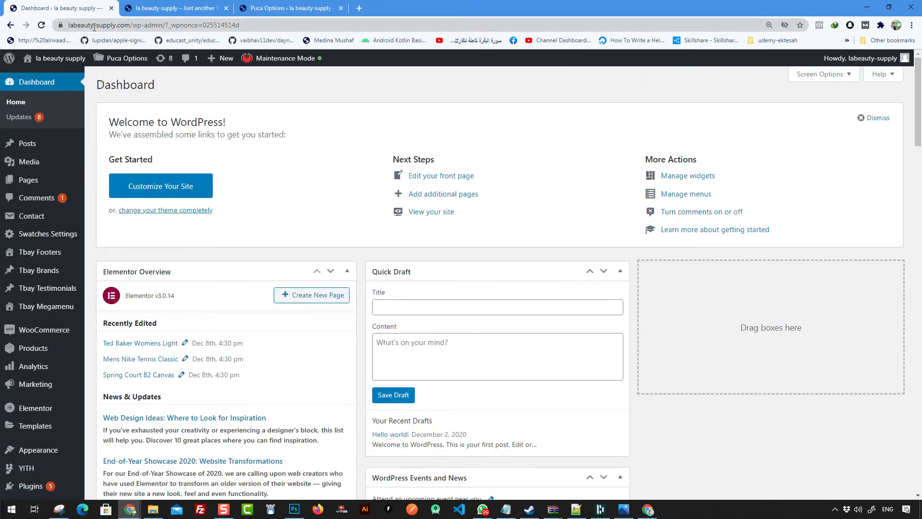
pyautogui.moveTo(169, 25); pyautogui.dragTo(132, 25)
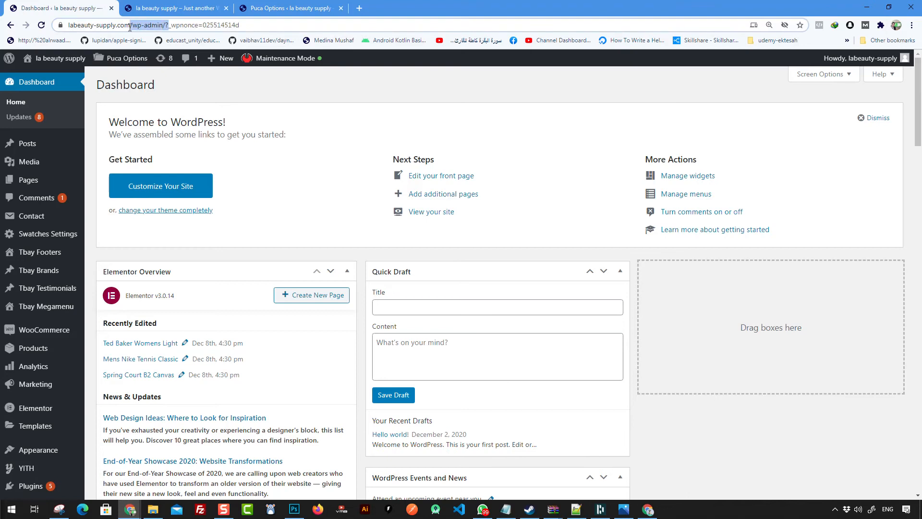
pyautogui.scroll(-5, 41, 255)
pyautogui.moveTo(33, 298)
pyautogui.click(124, 347)
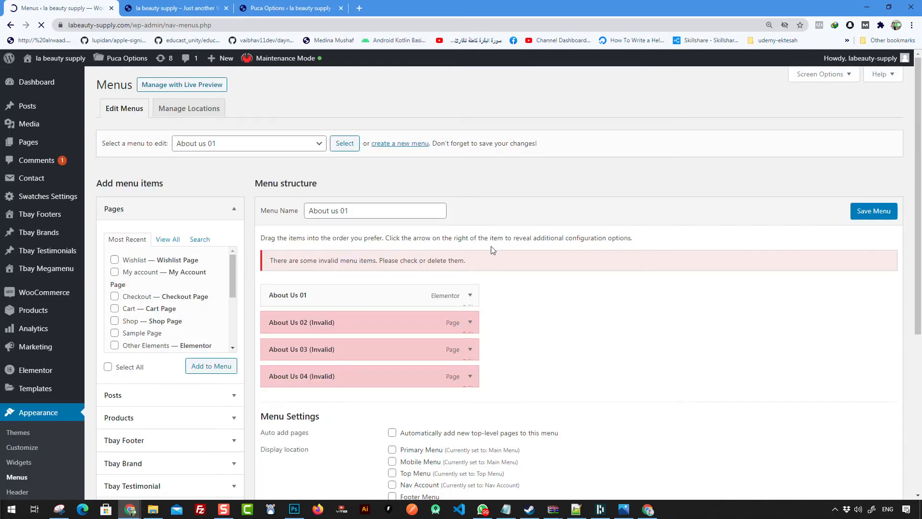
pyautogui.click(242, 143)
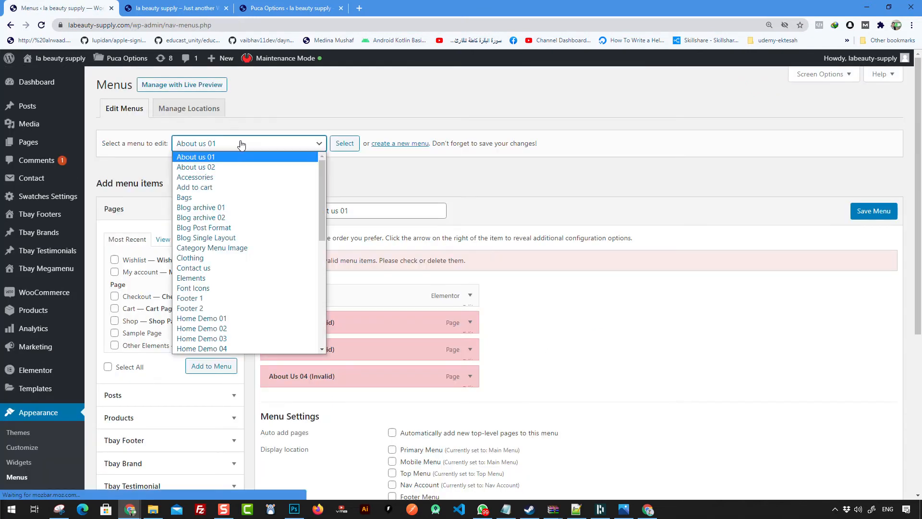
pyautogui.scroll(-2, 254, 289)
pyautogui.scroll(5, 255, 302)
pyautogui.scroll(-5, 253, 304)
pyautogui.scroll(4, 245, 305)
pyautogui.scroll(2, 247, 303)
pyautogui.click(391, 185)
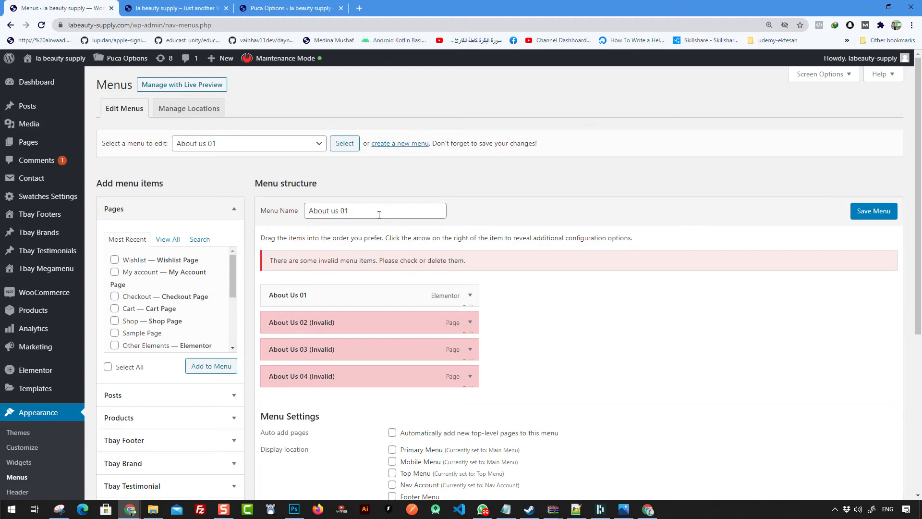
# Step: Create a new menu named LB MENU
pyautogui.click(396, 144)
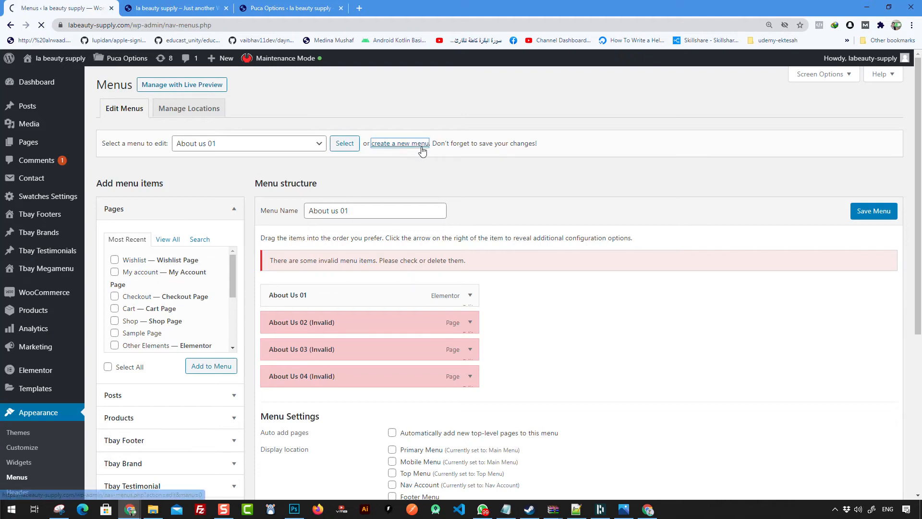
pyautogui.click(330, 213)
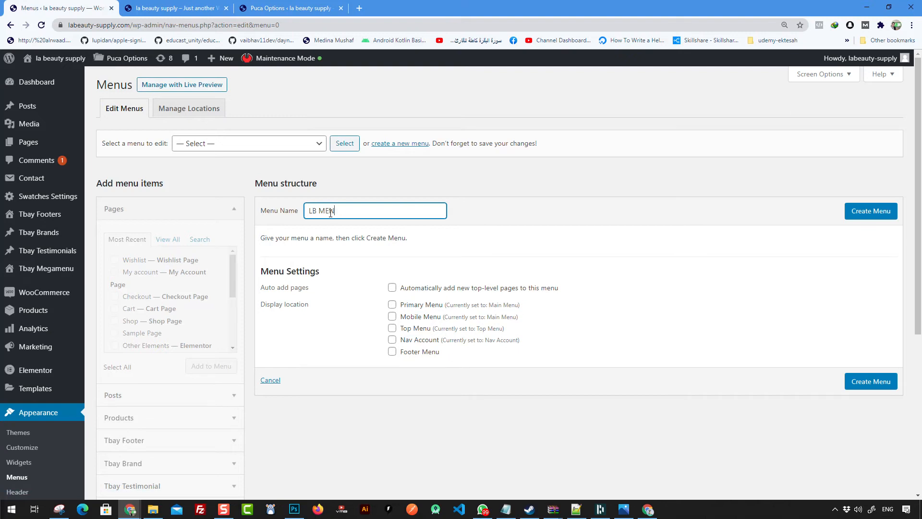
pyautogui.click(880, 206)
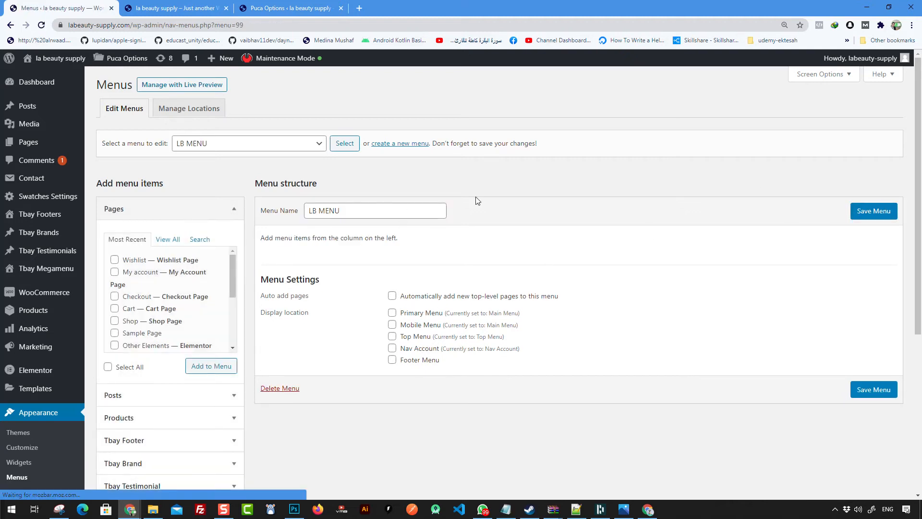
# Step: Assign LB MENU to the Primary Menu and Mobile Menu locations and save it
pyautogui.click(279, 143)
pyautogui.scroll(-6, 211, 288)
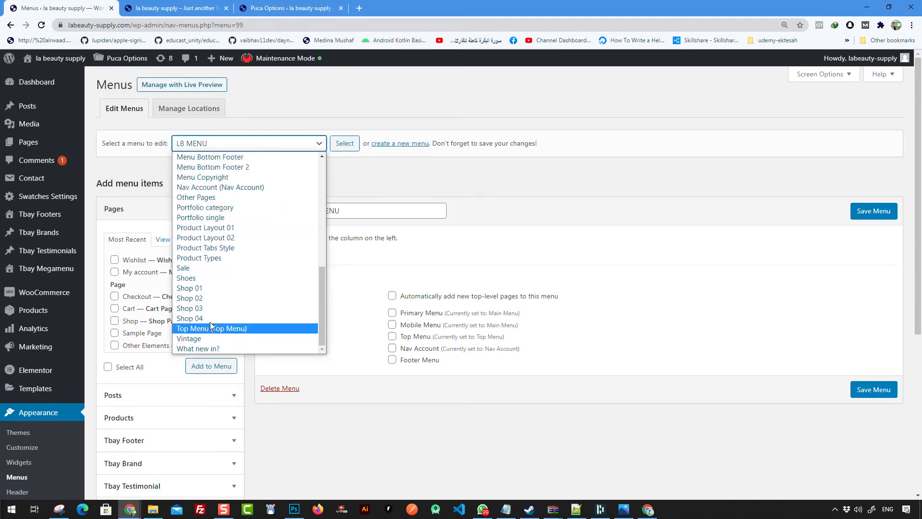
pyautogui.scroll(10, 226, 298)
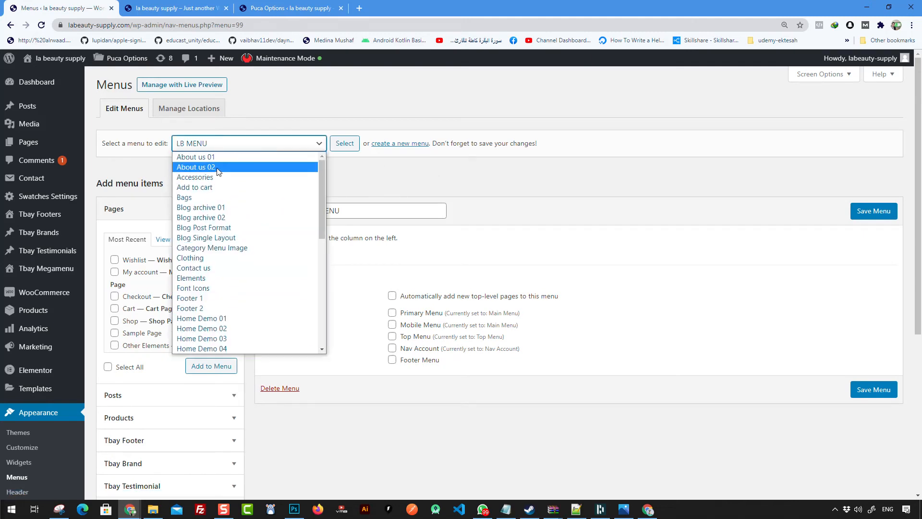
pyautogui.click(340, 143)
pyautogui.click(344, 144)
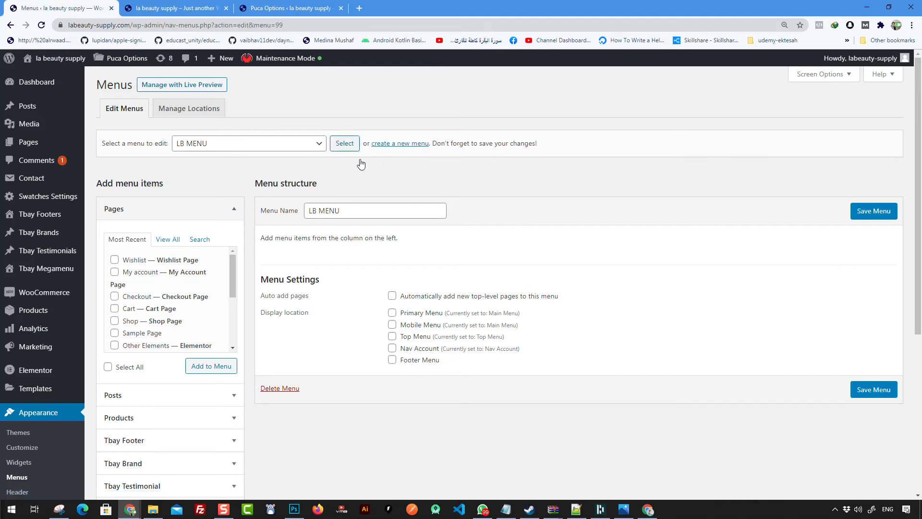
pyautogui.click(397, 313)
pyautogui.click(393, 325)
pyautogui.click(874, 391)
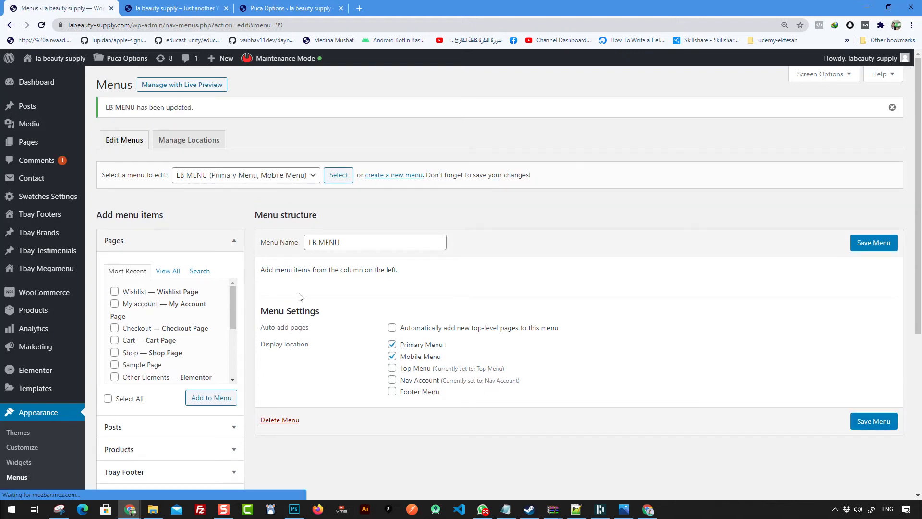
# Step: In the full page list, tick Home 8, About Us, Cart and Checkout
pyautogui.click(173, 276)
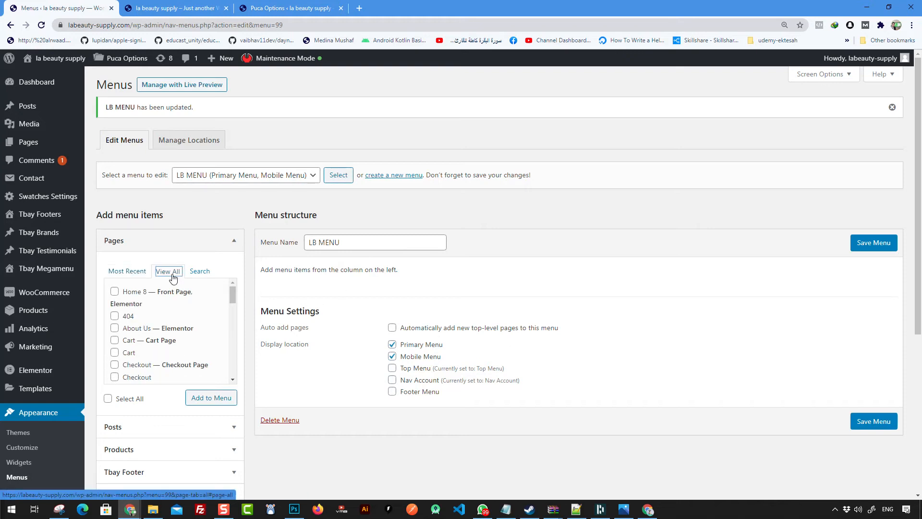
pyautogui.click(118, 295)
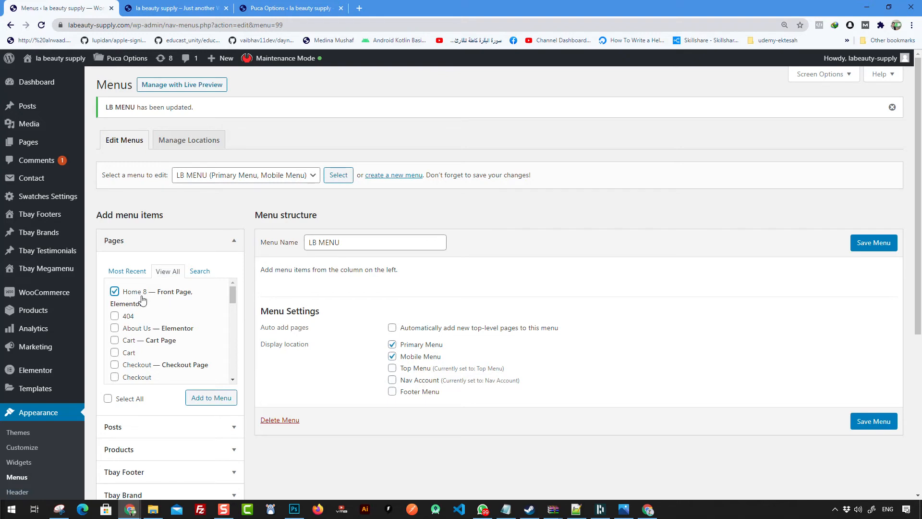
pyautogui.click(115, 329)
pyautogui.click(115, 341)
pyautogui.click(162, 367)
# Step: Tick the remaining pages, including Shop, and add all nine ticked pages to LB MENU
pyautogui.scroll(-1, 183, 364)
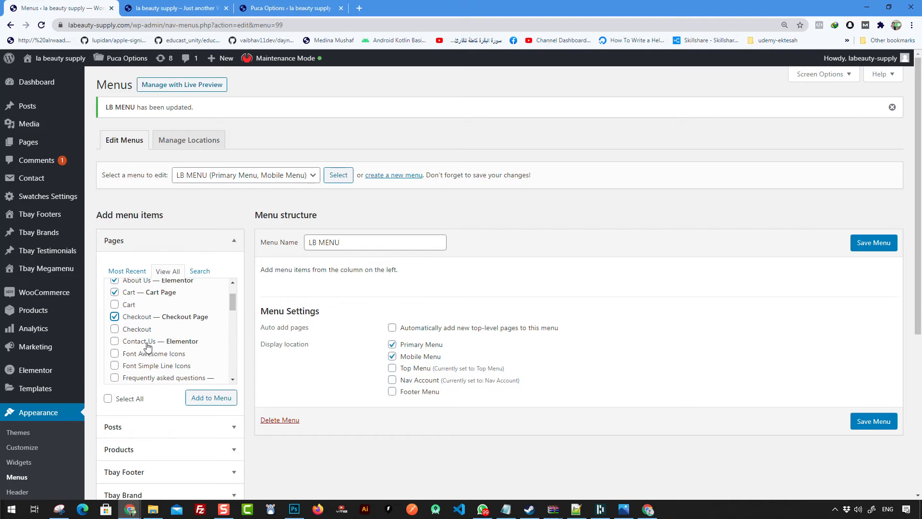
pyautogui.scroll(-2, 168, 348)
pyautogui.scroll(-3, 177, 339)
pyautogui.scroll(2, 186, 327)
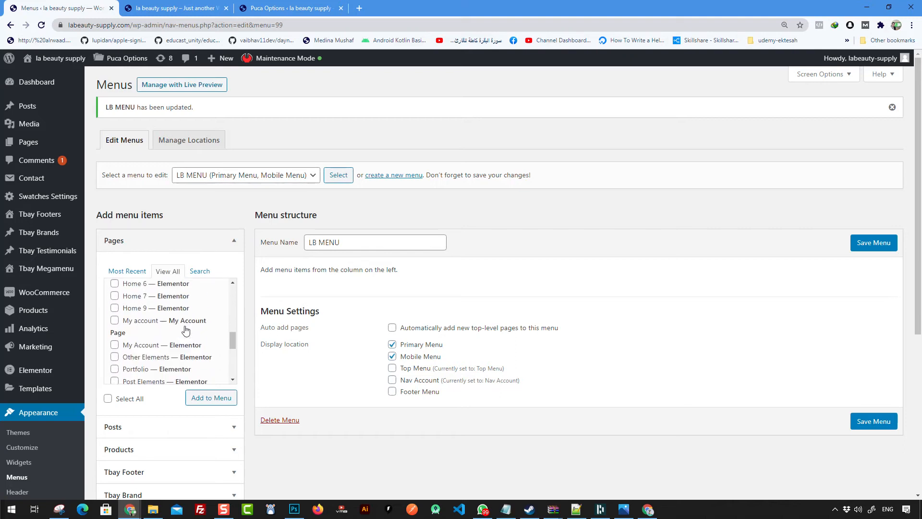
pyautogui.scroll(-2, 176, 317)
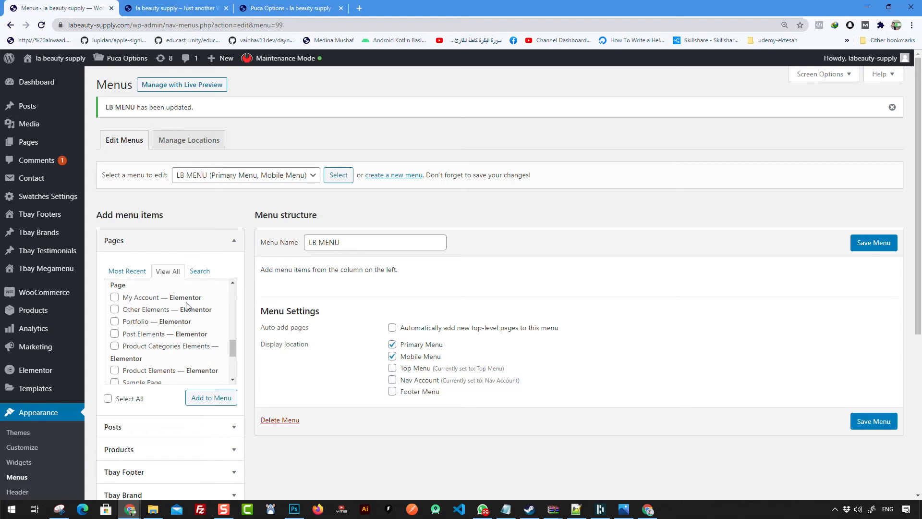
pyautogui.scroll(8, 173, 322)
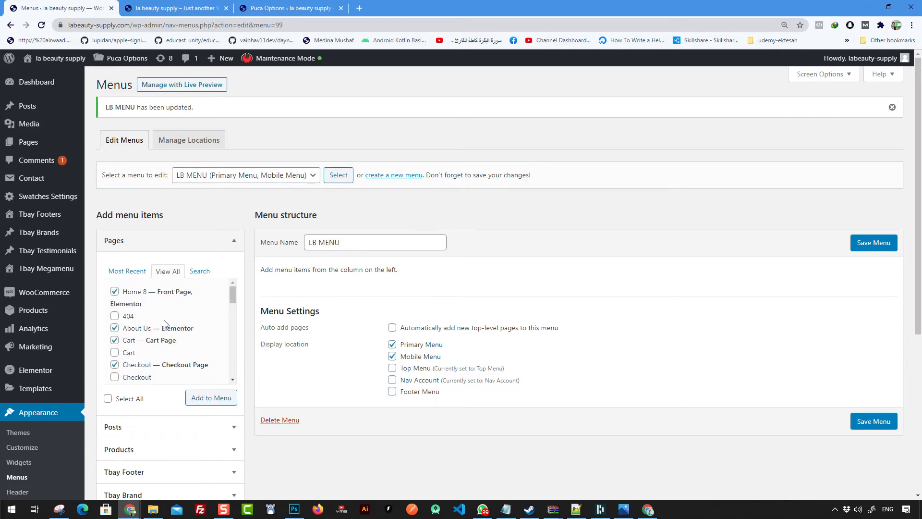
pyautogui.scroll(-8, 177, 340)
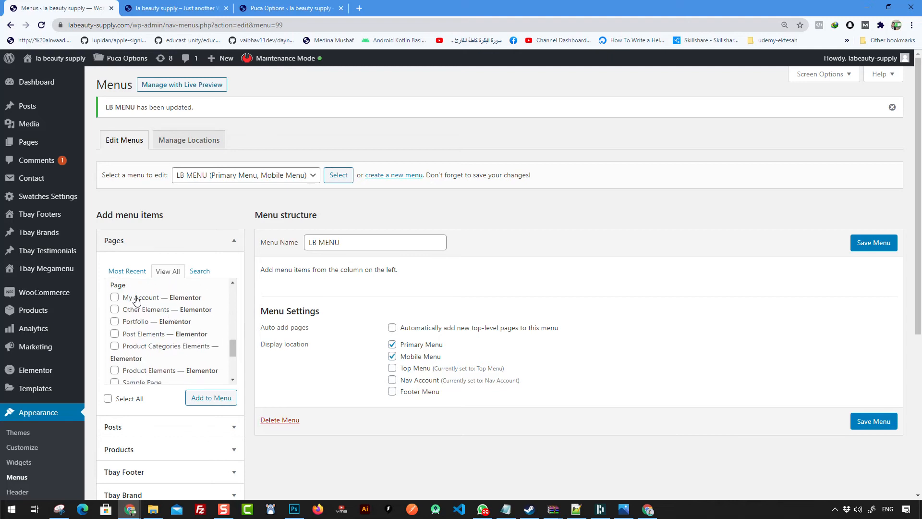
pyautogui.scroll(-1, 207, 327)
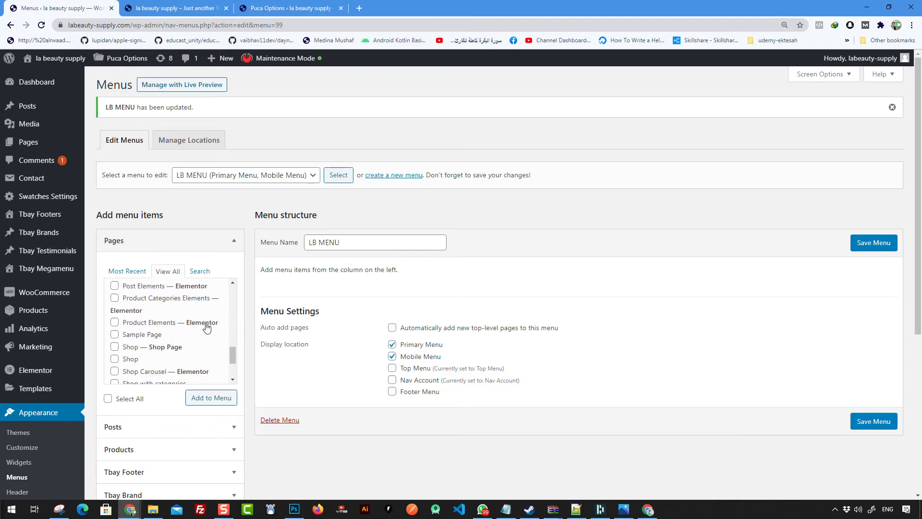
pyautogui.scroll(-3, 180, 345)
pyautogui.scroll(-1, 166, 339)
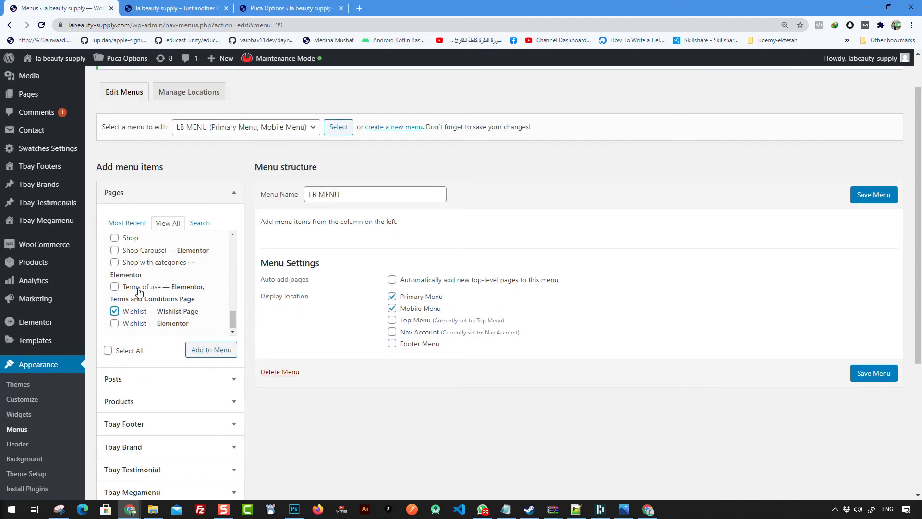
pyautogui.click(232, 323)
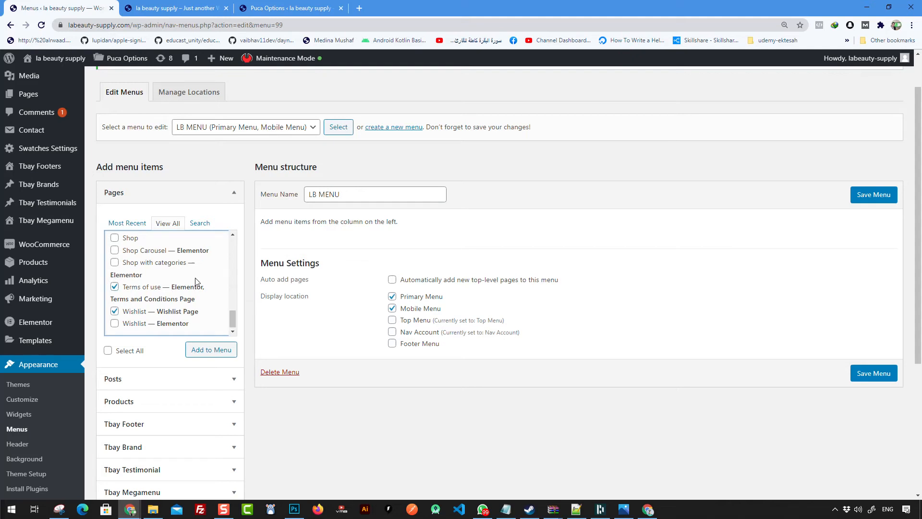
pyautogui.click(140, 248)
pyautogui.click(140, 250)
pyautogui.scroll(1, 150, 262)
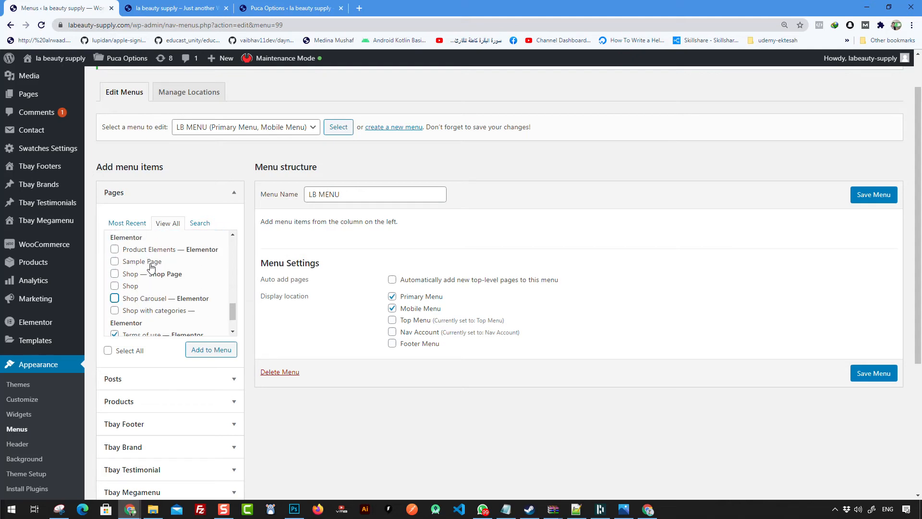
pyautogui.click(145, 275)
pyautogui.click(232, 316)
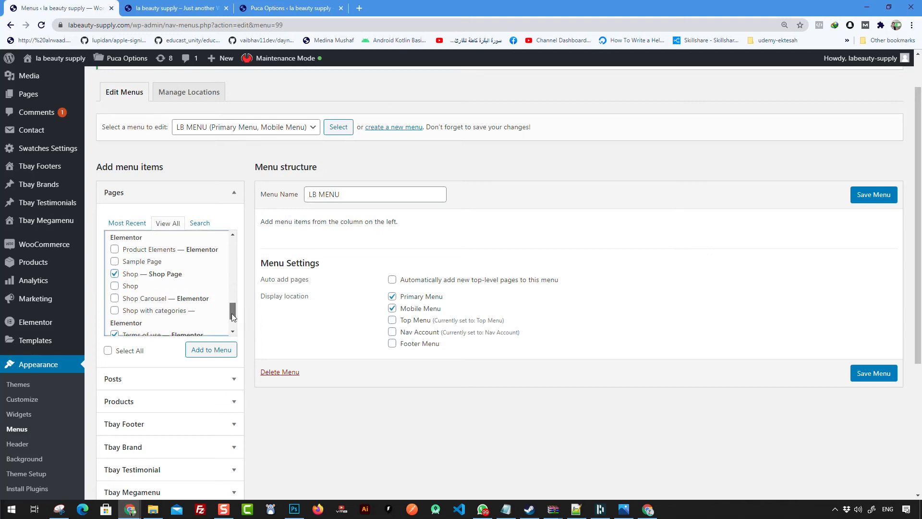
pyautogui.moveTo(235, 315); pyautogui.dragTo(233, 242)
pyautogui.click(211, 350)
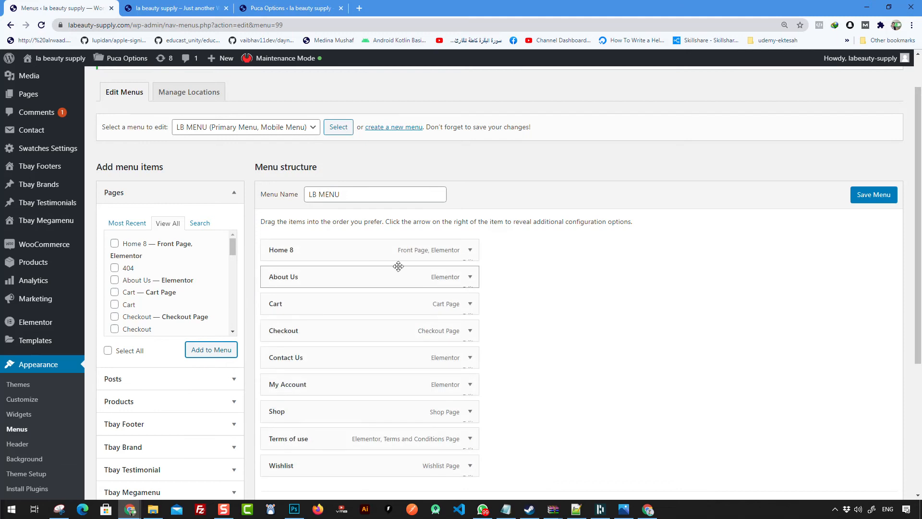
# Step: Relabel the Home 8 menu item's navigation label to Home
pyautogui.scroll(-1, 423, 215)
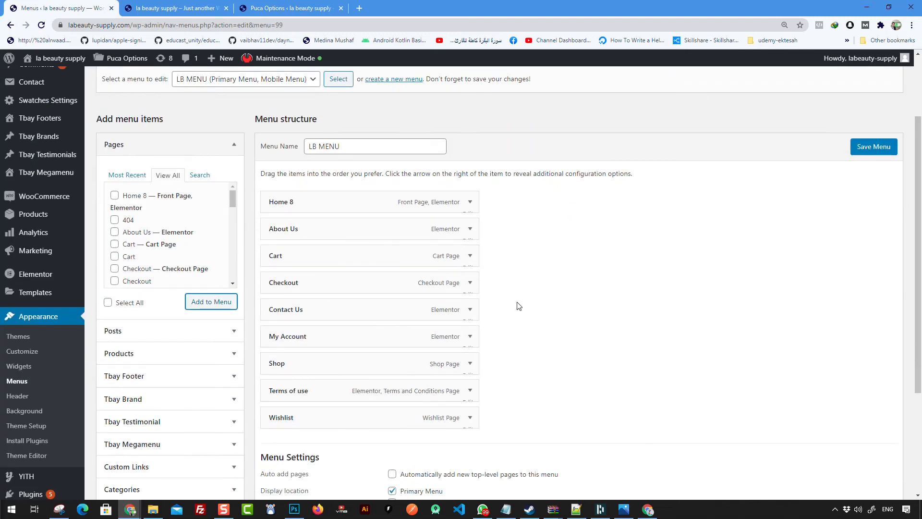
pyautogui.click(470, 202)
pyautogui.moveTo(289, 240); pyautogui.dragTo(328, 240)
pyautogui.click(427, 243)
pyautogui.scroll(-3, 527, 267)
pyautogui.scroll(2, 527, 268)
pyautogui.click(469, 154)
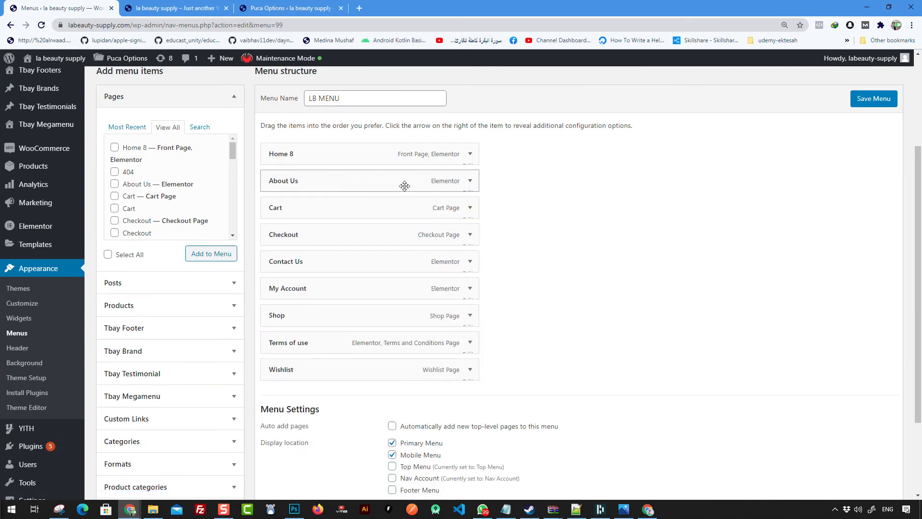
# Step: Reorder items, nest Wishlist under My Account and Terms of use under About Us, and save
pyautogui.moveTo(389, 185); pyautogui.dragTo(393, 384)
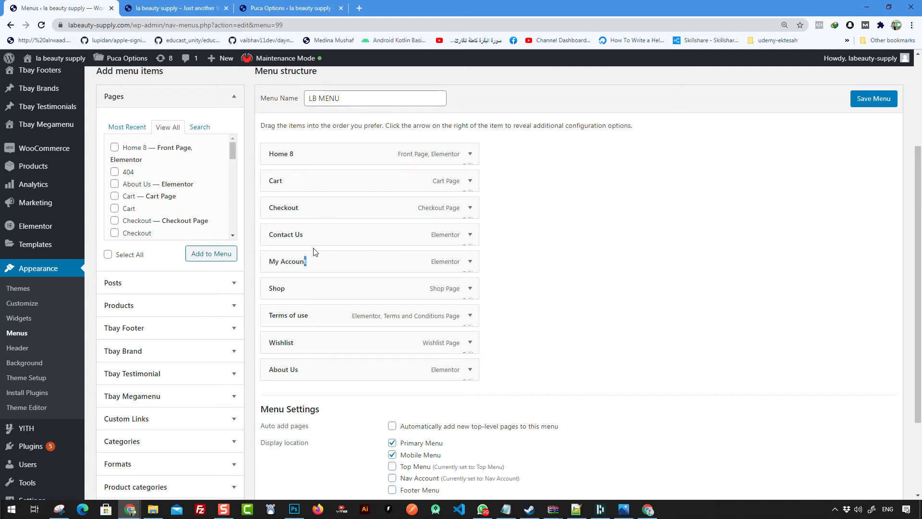
pyautogui.moveTo(305, 235); pyautogui.dragTo(302, 370)
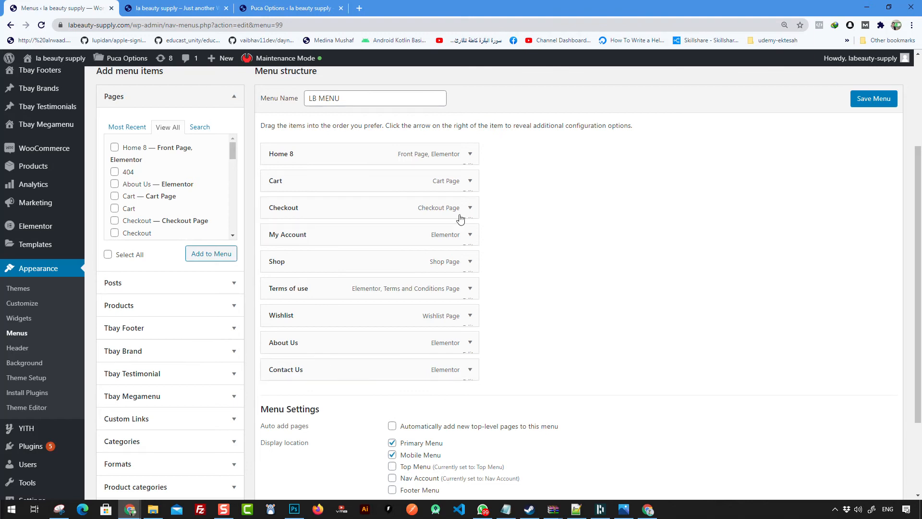
pyautogui.moveTo(321, 237); pyautogui.dragTo(325, 181)
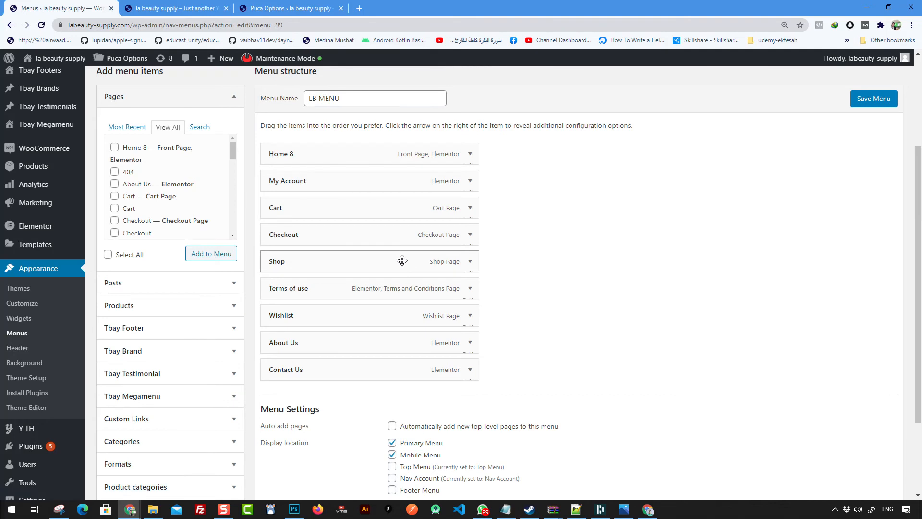
pyautogui.moveTo(349, 291); pyautogui.dragTo(387, 345)
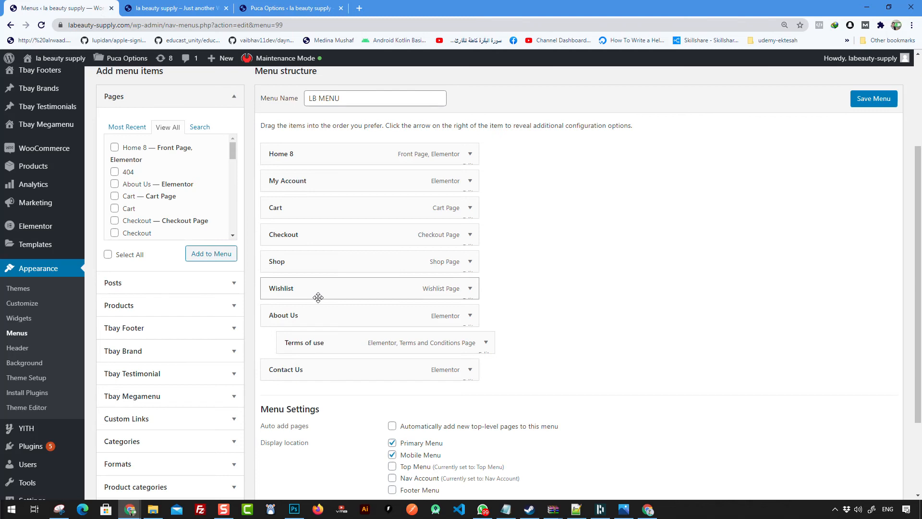
pyautogui.moveTo(321, 294); pyautogui.dragTo(359, 202)
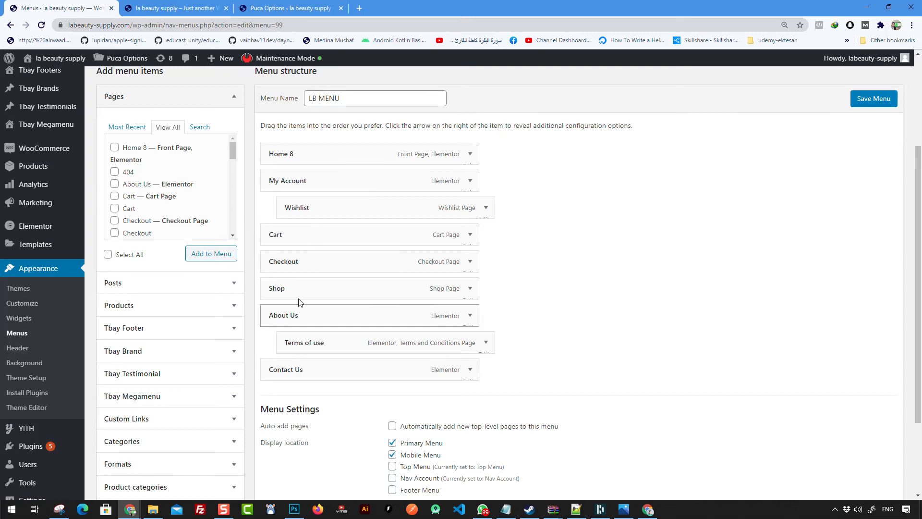
pyautogui.click(873, 101)
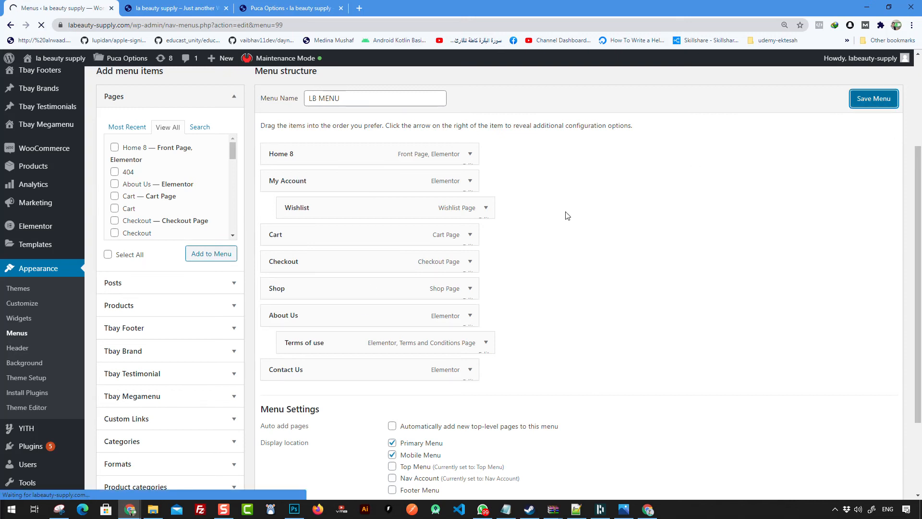
# Step: Scroll through the updated LB MENU to confirm Home leads and Wishlist and Terms of use stay nested
pyautogui.scroll(-3, 390, 155)
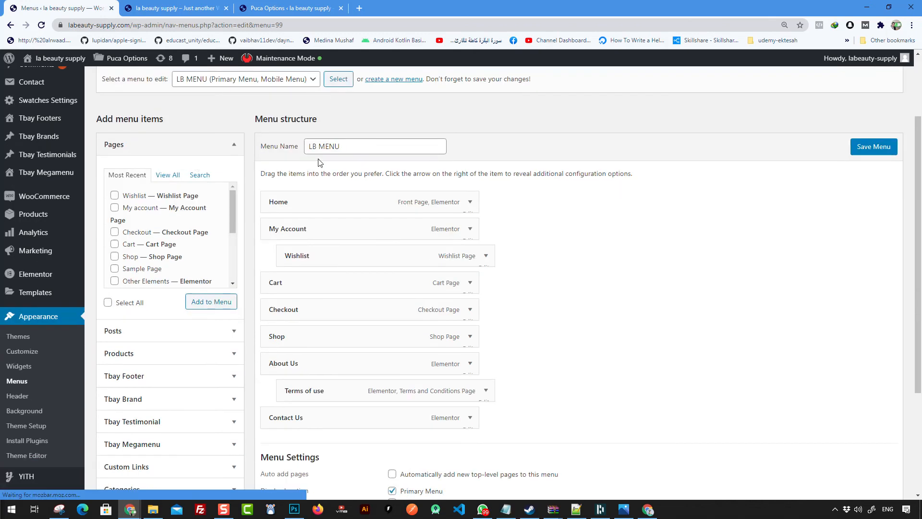
pyautogui.scroll(3, 333, 332)
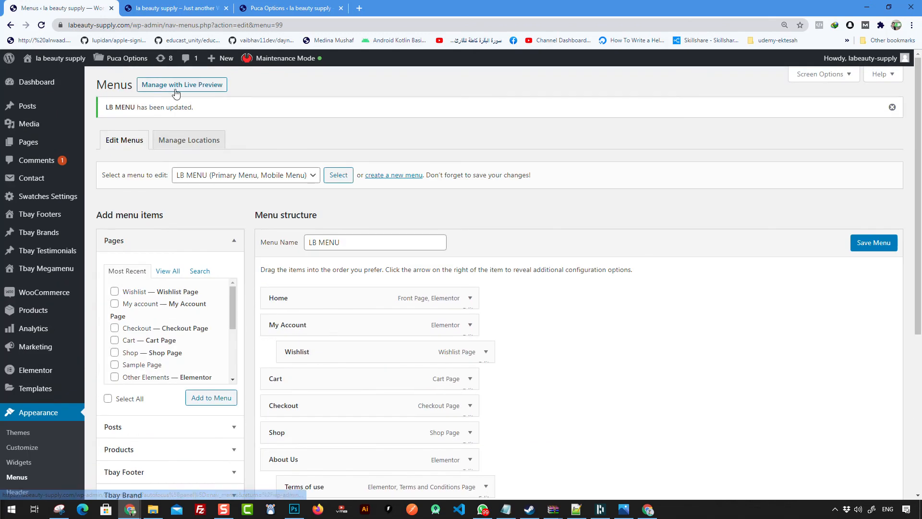
pyautogui.moveTo(56, 62)
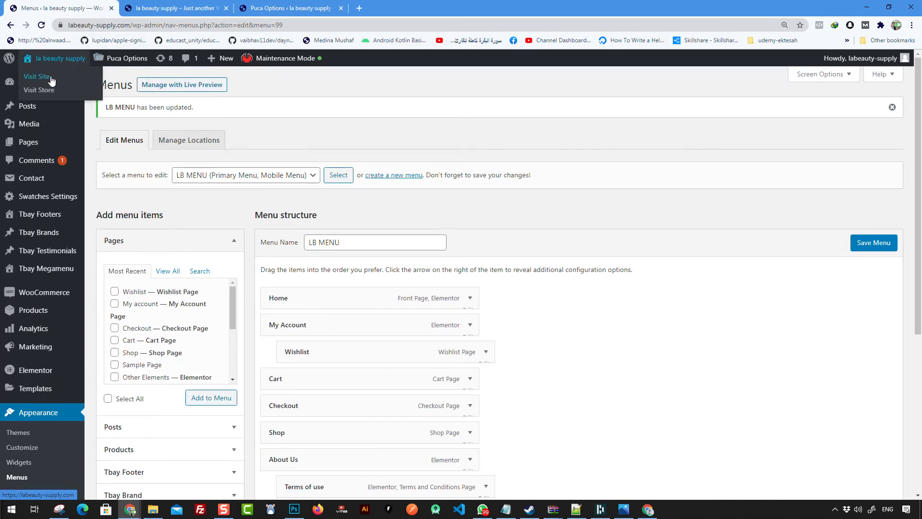
pyautogui.scroll(-3, 345, 181)
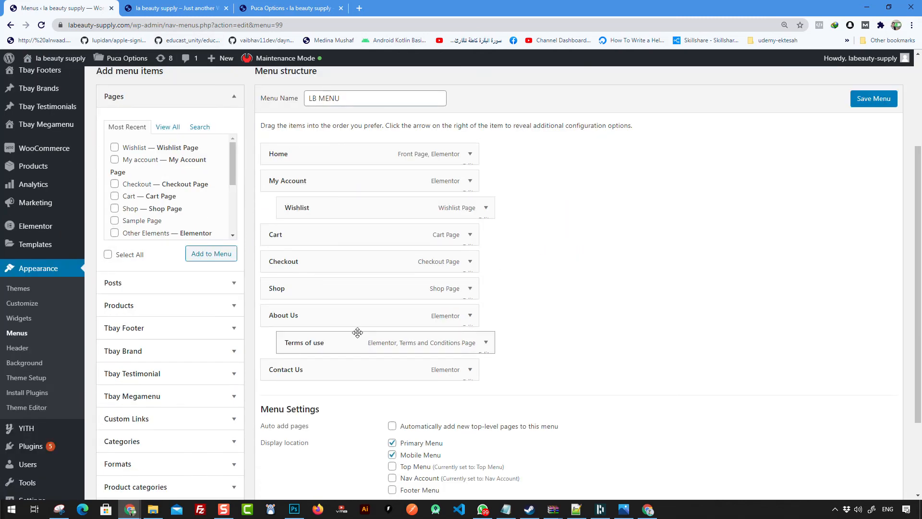
pyautogui.scroll(-2, 289, 355)
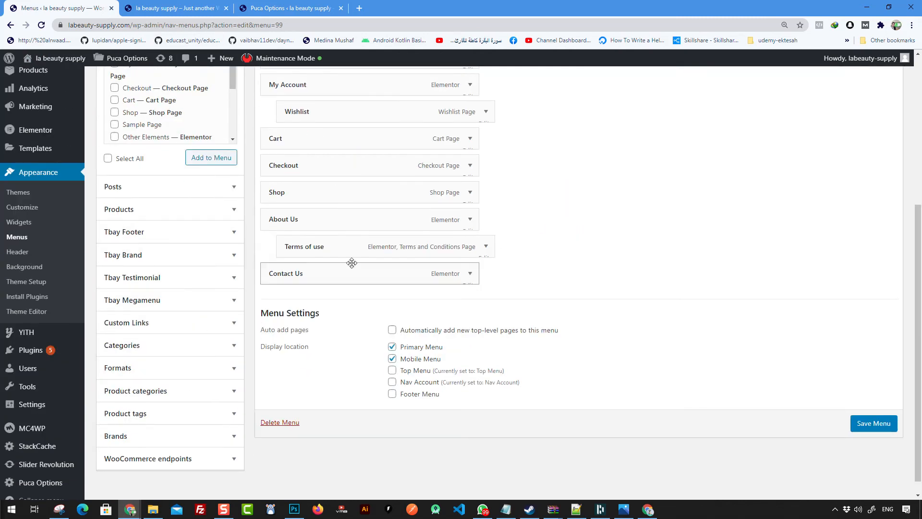
pyautogui.scroll(2, 298, 265)
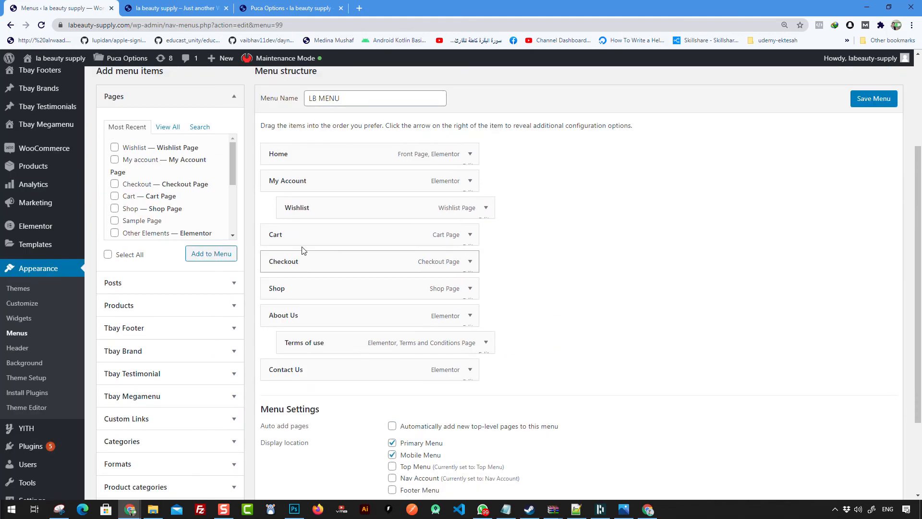
pyautogui.scroll(-3, 371, 251)
pyautogui.click(185, 438)
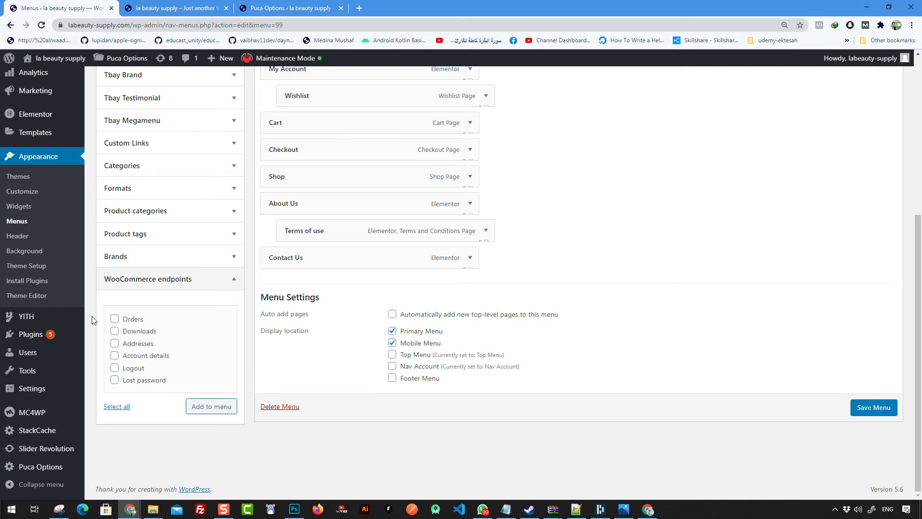
# Step: Add the Orders and Account details WooCommerce endpoints to LB MENU
pyautogui.click(115, 320)
pyautogui.click(115, 369)
pyautogui.click(124, 358)
pyautogui.click(211, 406)
# Step: Nest Account details under My Account, place Orders after Cart, save, and open the site in a new tab
pyautogui.scroll(1, 387, 361)
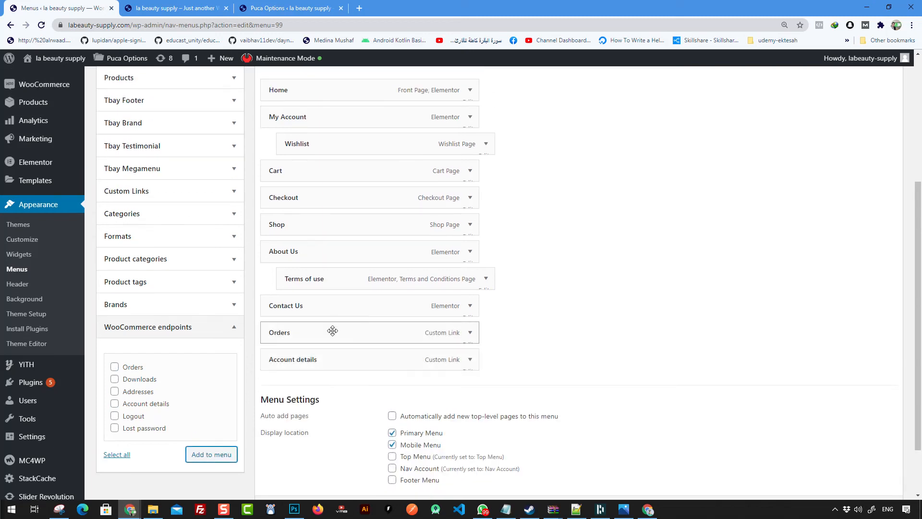
pyautogui.moveTo(334, 356); pyautogui.dragTo(378, 135)
pyautogui.moveTo(335, 354); pyautogui.dragTo(333, 220)
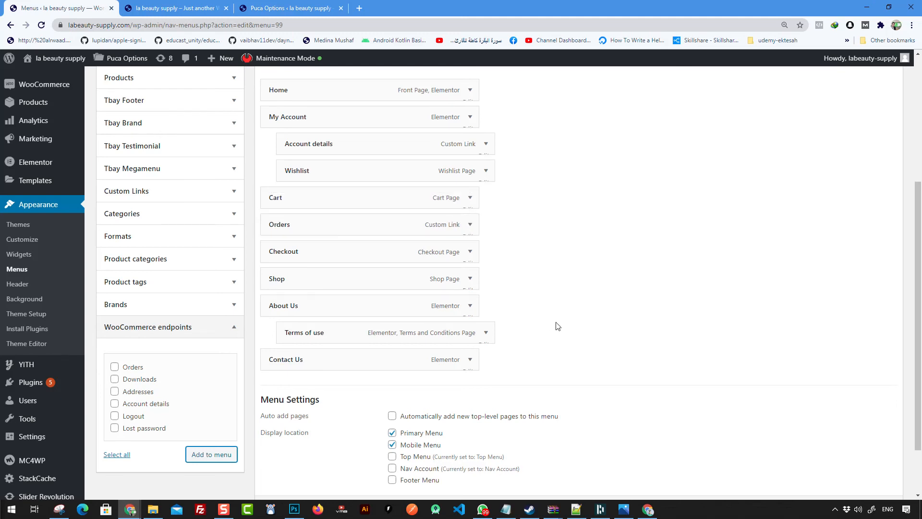
pyautogui.scroll(3, 518, 298)
pyautogui.scroll(-1, 720, 216)
pyautogui.click(862, 134)
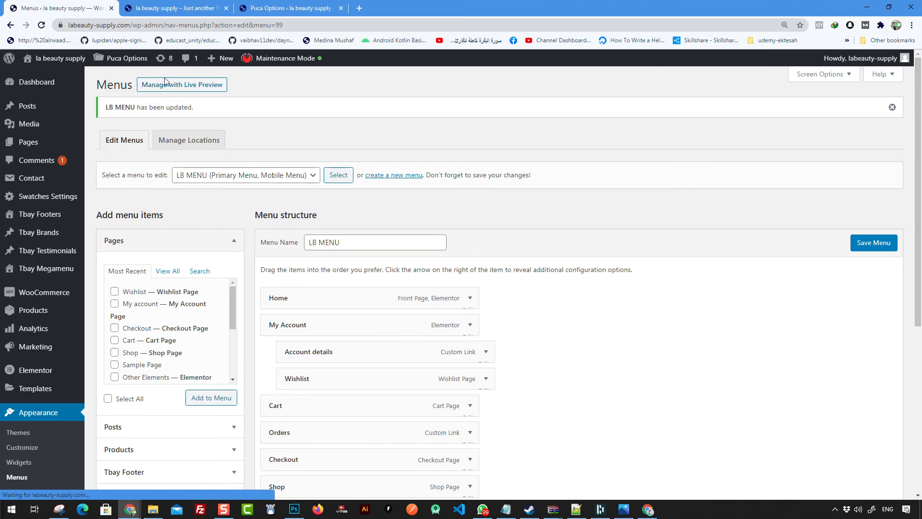
pyautogui.rightClick(56, 74)
pyautogui.click(77, 82)
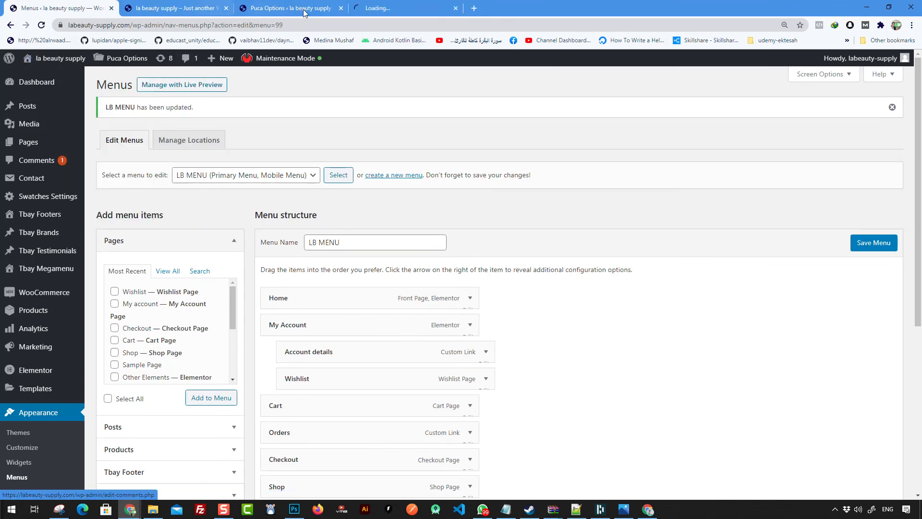
# Step: On the storefront tab, check the MY ACCOUNT and ABOUT US header submenus
pyautogui.click(385, 8)
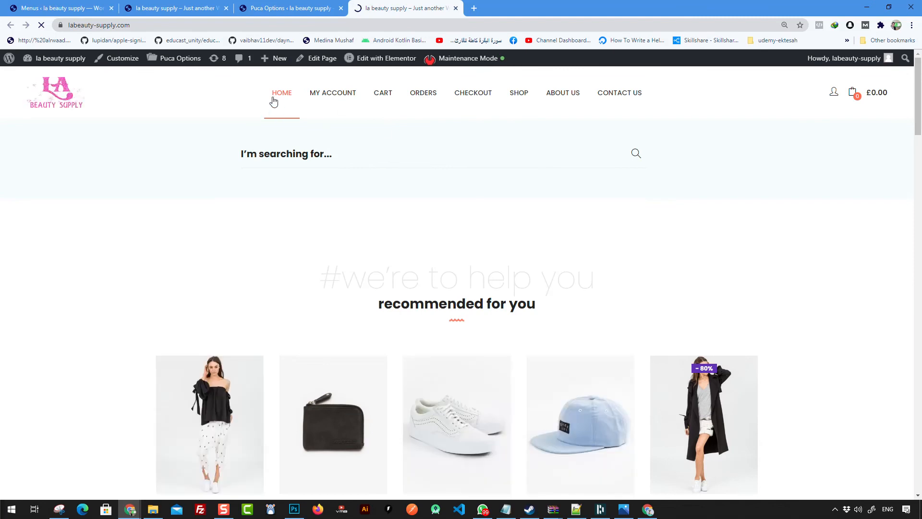
pyautogui.moveTo(332, 98)
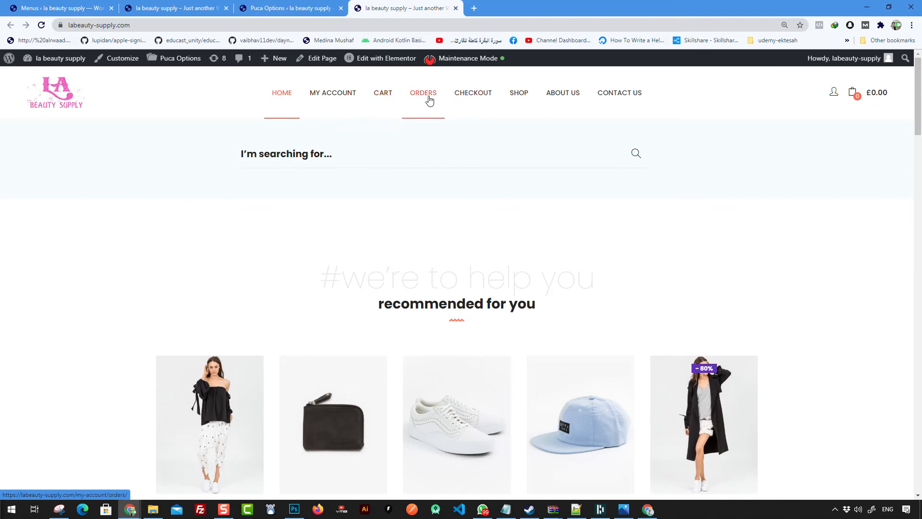
pyautogui.moveTo(563, 95)
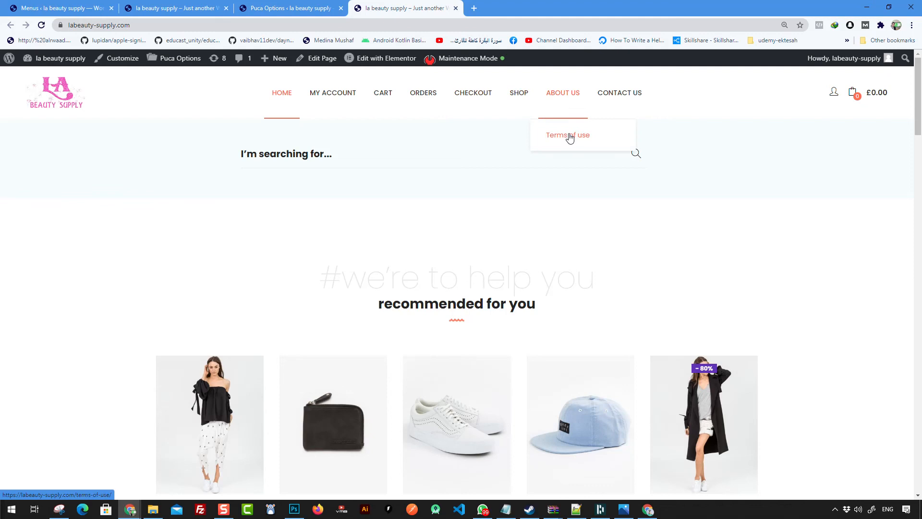
# Step: Scroll down the homepage past the recommended-for-you section toward the footer
pyautogui.scroll(-6, 511, 284)
pyautogui.scroll(6, 511, 284)
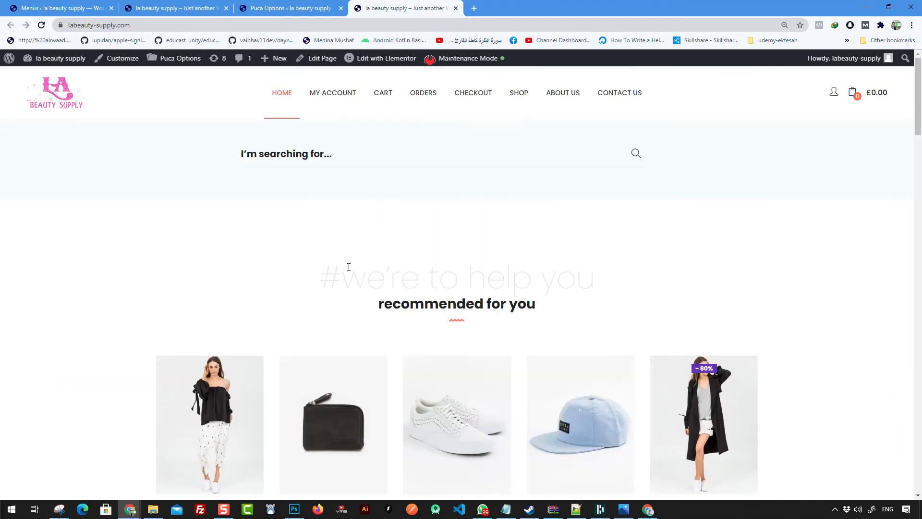
pyautogui.scroll(-2, 389, 259)
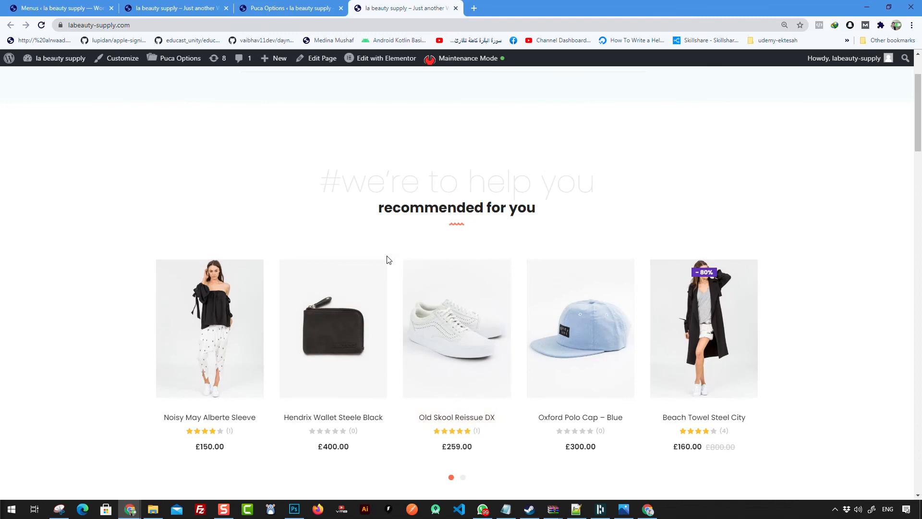
pyautogui.scroll(-1, 336, 173)
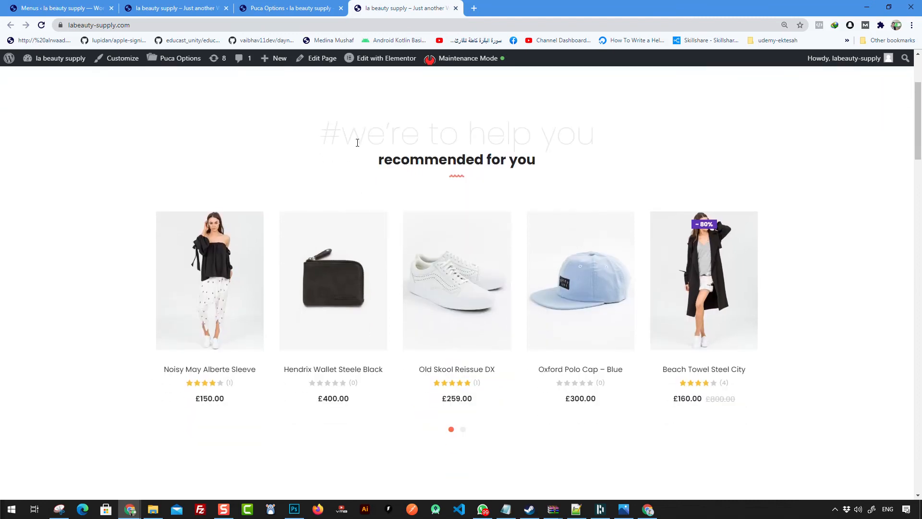
pyautogui.moveTo(319, 130); pyautogui.dragTo(534, 163)
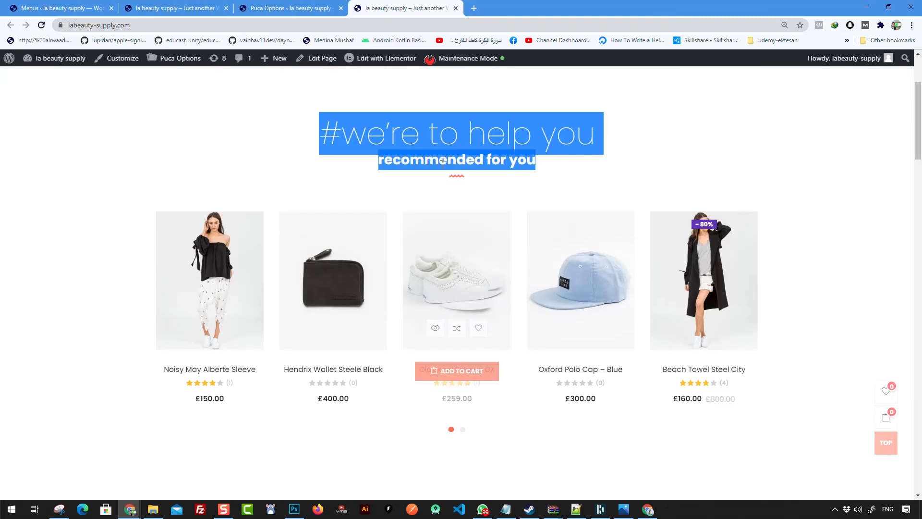
pyautogui.click(520, 231)
pyautogui.scroll(-20, 521, 231)
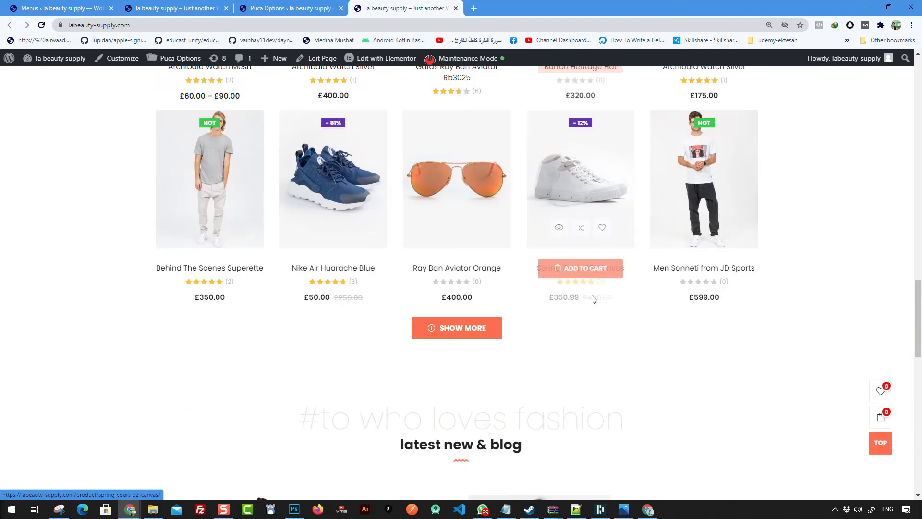
pyautogui.scroll(-5, 414, 288)
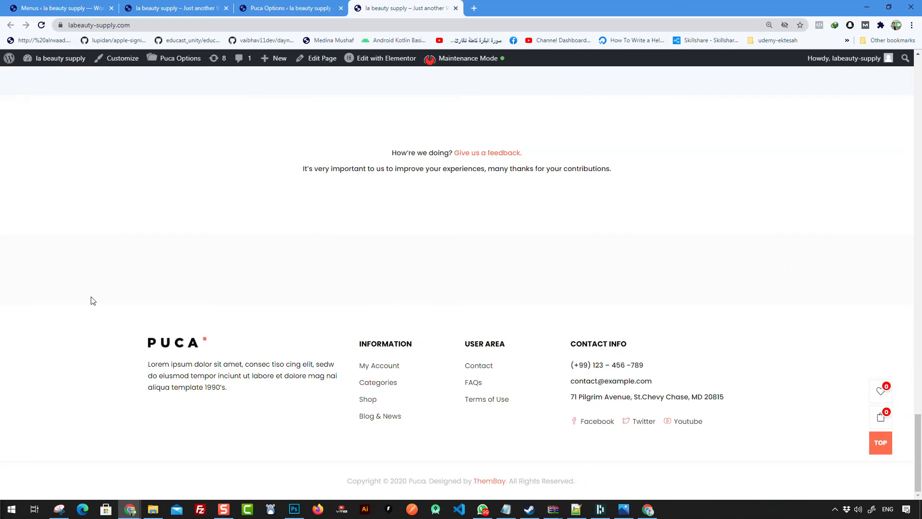
pyautogui.moveTo(61, 311); pyautogui.dragTo(682, 449)
pyautogui.click(728, 445)
# Step: Inspect the footer, highlighting its paragraph text and INFORMATION column
pyautogui.scroll(1, 626, 385)
pyautogui.scroll(4, 624, 383)
pyautogui.scroll(-5, 474, 255)
pyautogui.scroll(20, 376, 313)
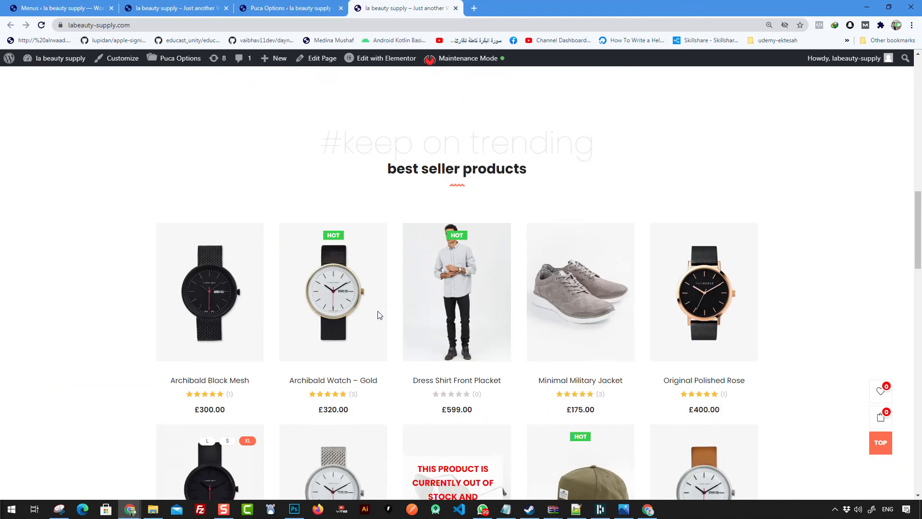
pyautogui.scroll(5, 377, 315)
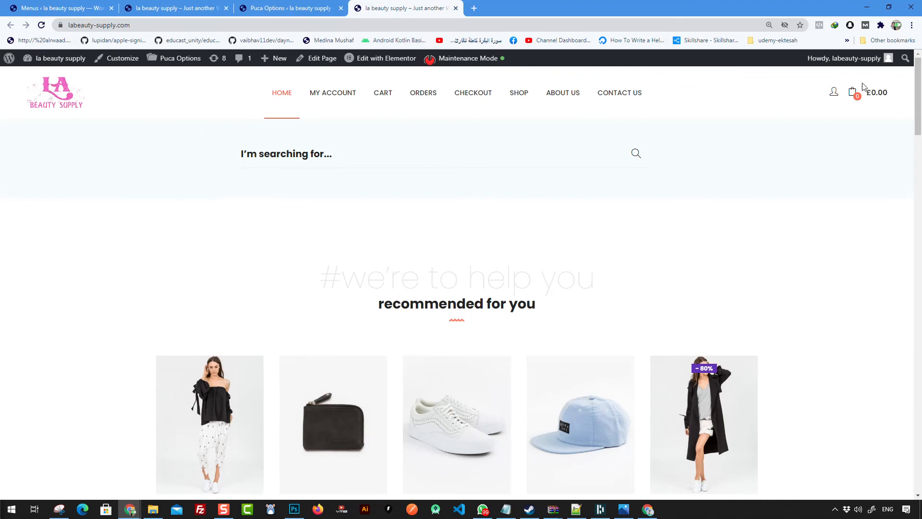
pyautogui.scroll(-20, 512, 189)
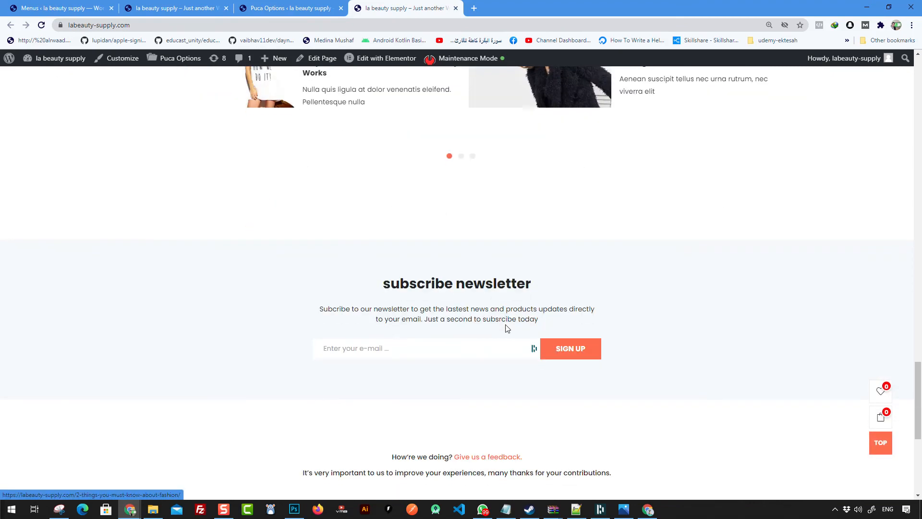
pyautogui.scroll(-2, 246, 231)
pyautogui.moveTo(142, 348); pyautogui.dragTo(626, 416)
pyautogui.scroll(5, 618, 331)
pyautogui.scroll(15, 618, 331)
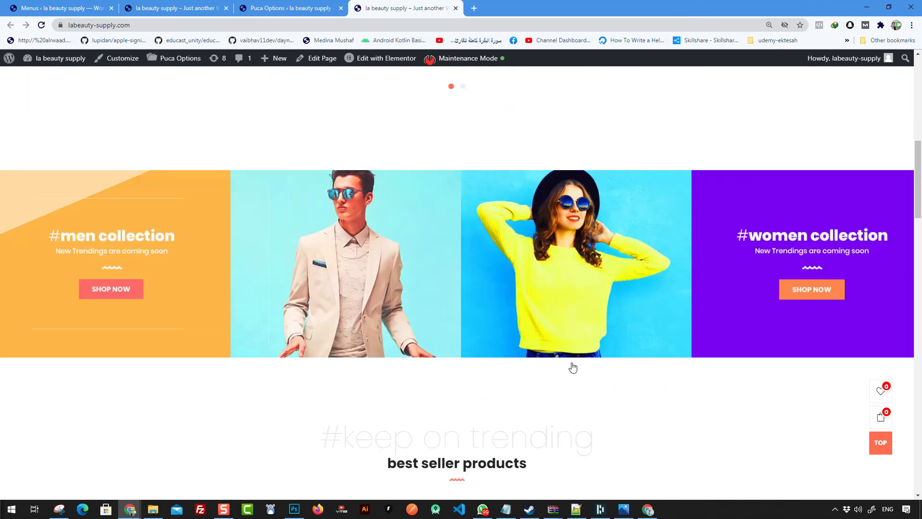
pyautogui.scroll(4, 339, 209)
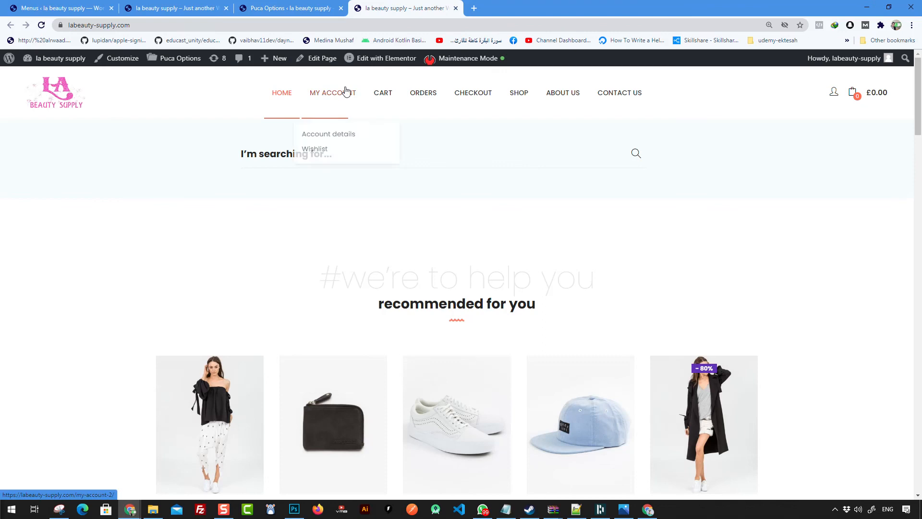
pyautogui.scroll(-5, 731, 158)
pyautogui.scroll(5, 629, 232)
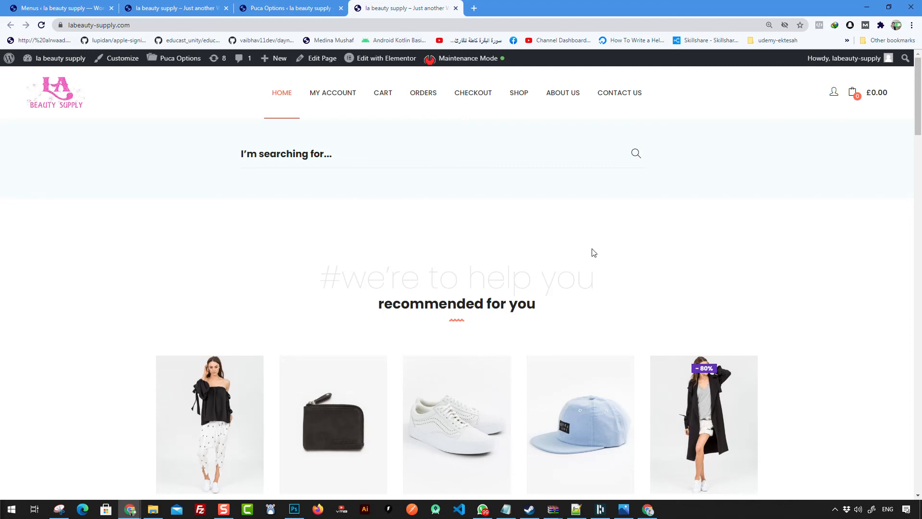
pyautogui.scroll(-15, 592, 252)
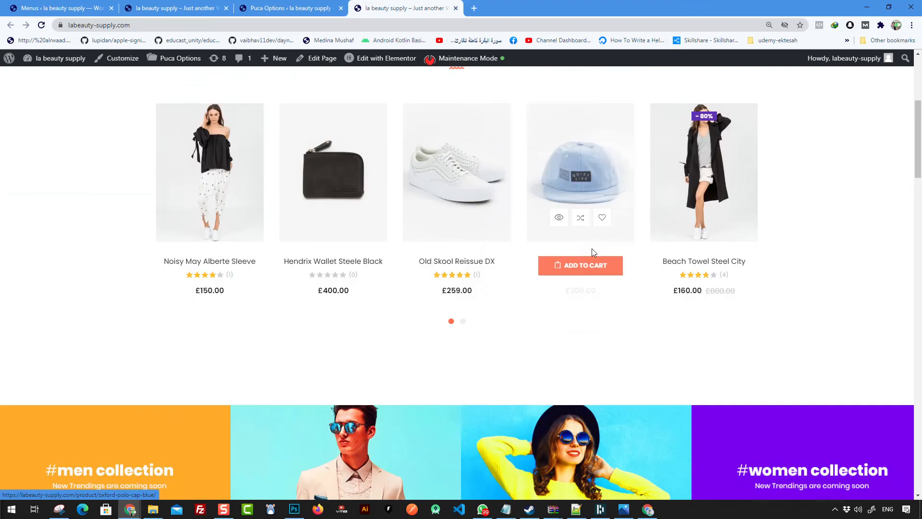
pyautogui.scroll(-16, 740, 354)
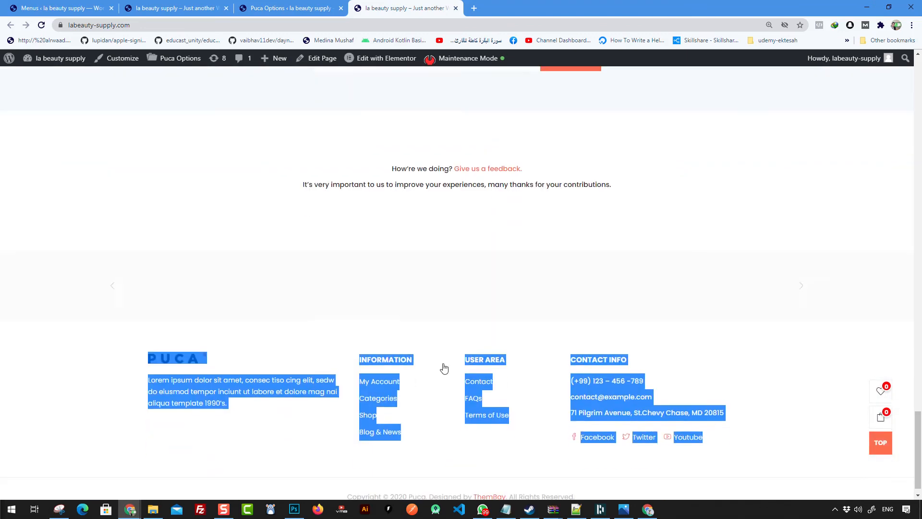
pyautogui.click(207, 363)
pyautogui.moveTo(145, 364); pyautogui.dragTo(216, 388)
pyautogui.click(298, 422)
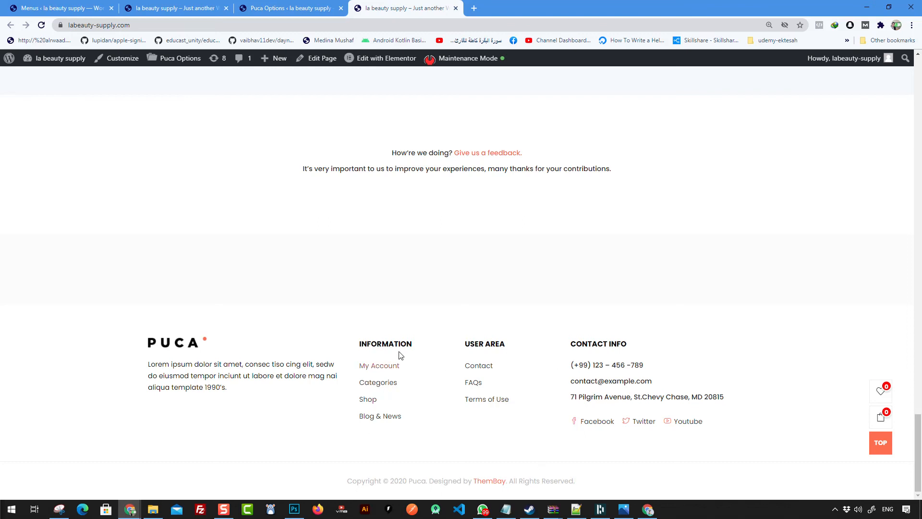
pyautogui.moveTo(364, 346); pyautogui.dragTo(405, 426)
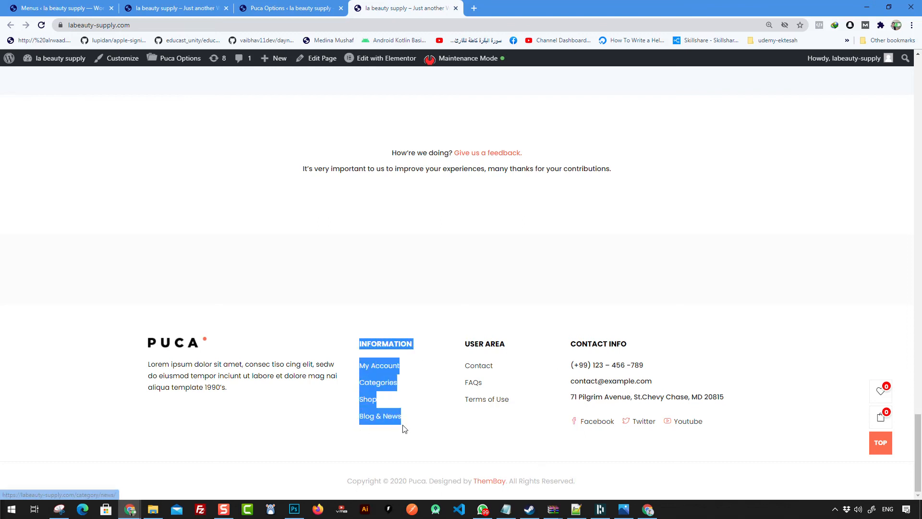
pyautogui.click(527, 425)
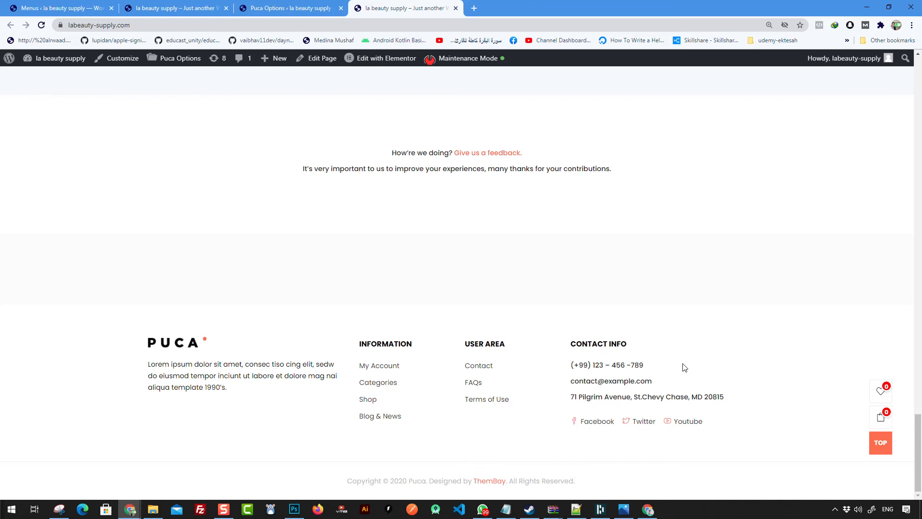